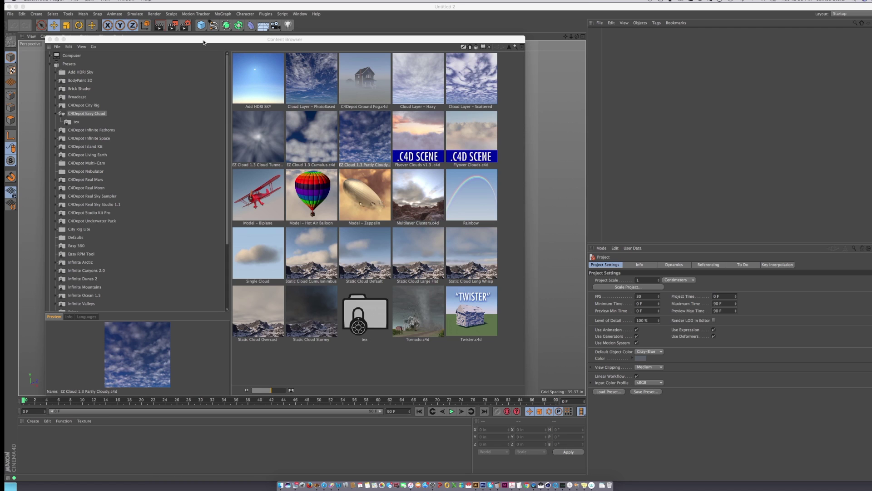
Move the C4Depot Easy Cloud preset library window down and to the right, clear of the viewport.
left_click_drag(203, 42, 415, 70)
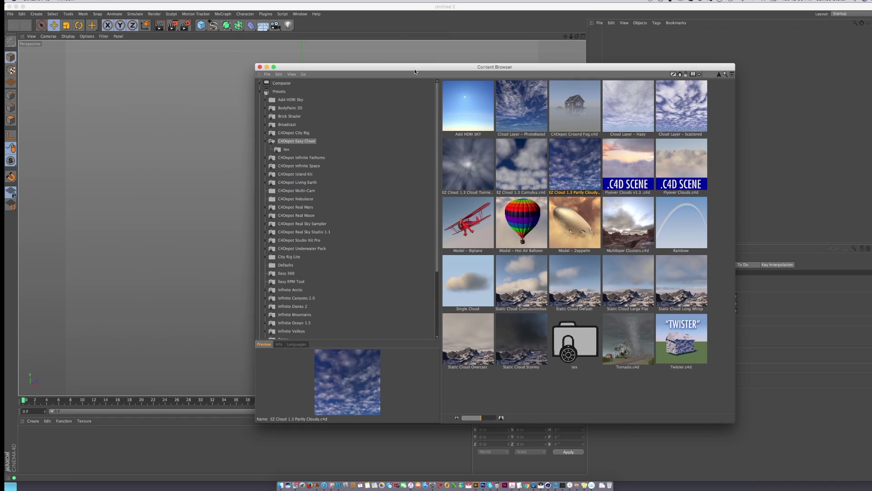
Add the Add HDRI SKY preset and orbit the view up into the blue sky.
double_click(466, 105)
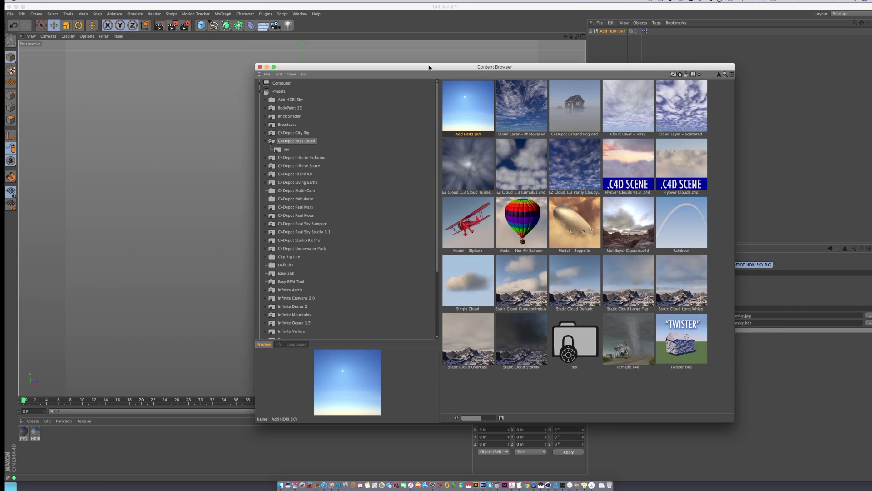
left_click_drag(429, 67, 491, 168)
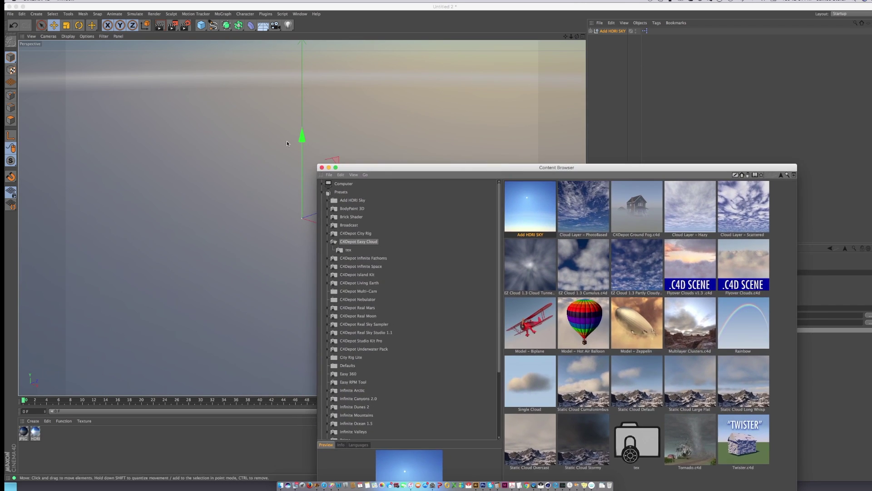
left_click_drag(227, 147, 265, 105, "alt")
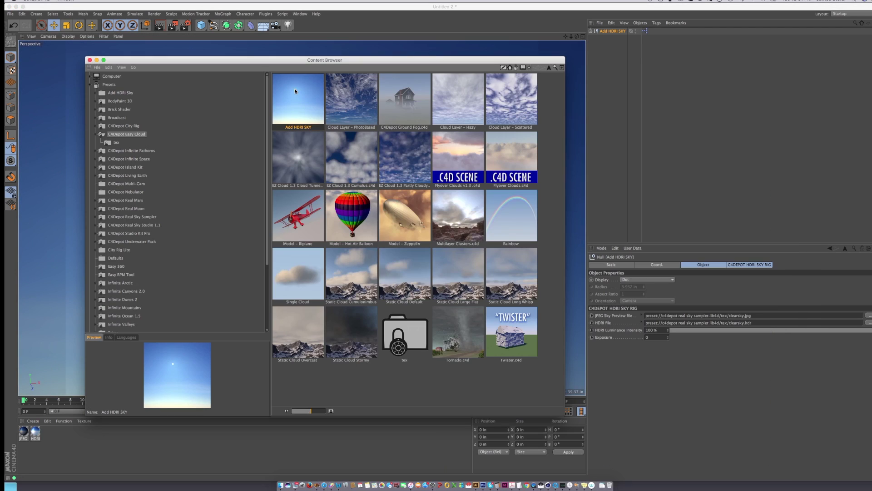
left_click_drag(386, 163, 154, 55)
left_click_drag(300, 65, 323, 115)
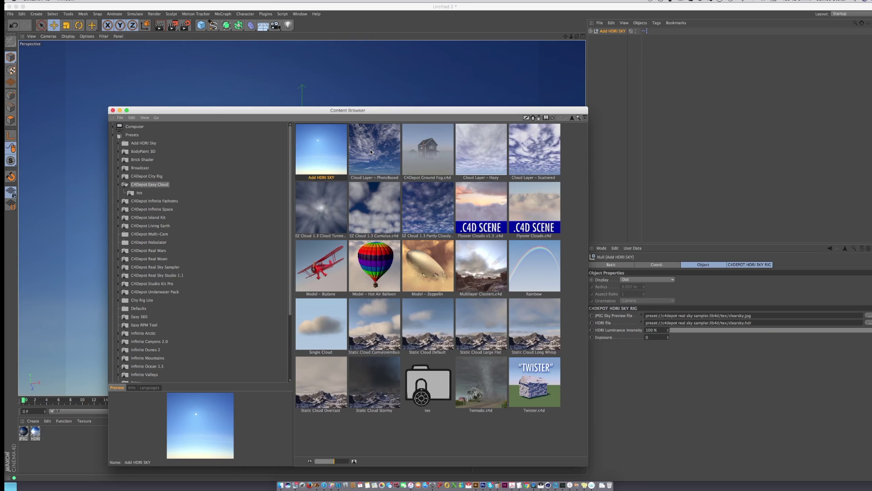
Preview the Ground Fog, Cloud Layer - Hazy, Cloud Layer - Scattered and Flyover Clouds v1.3 presets.
left_click(426, 142)
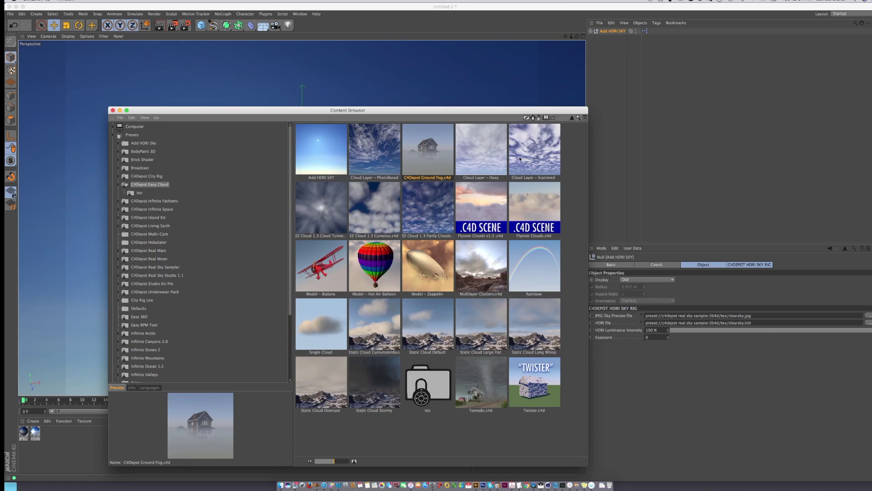
left_click(483, 159)
left_click(527, 158)
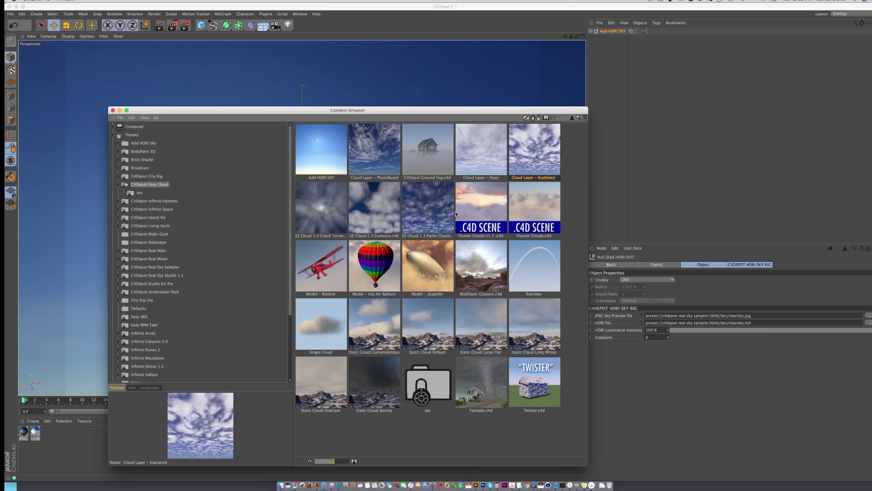
left_click(484, 207)
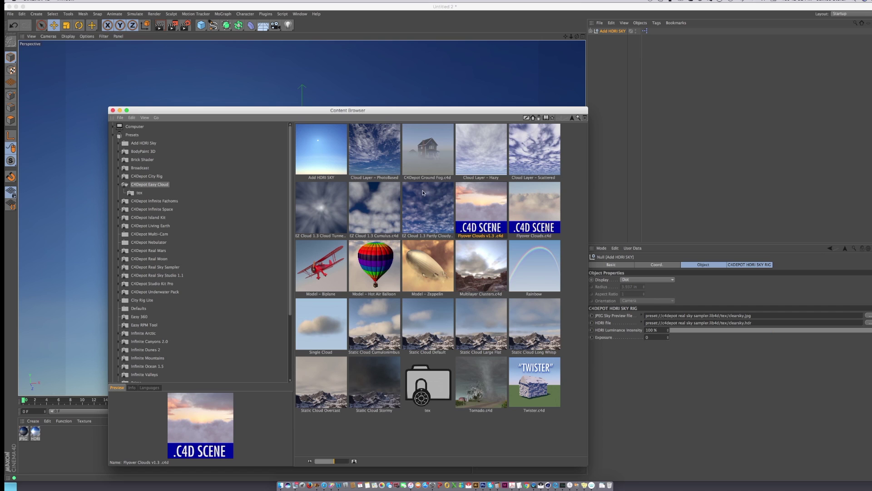
Load the EZ Cloud 1.3 Partly Cloudy preset scene into the main window.
double_click(430, 202)
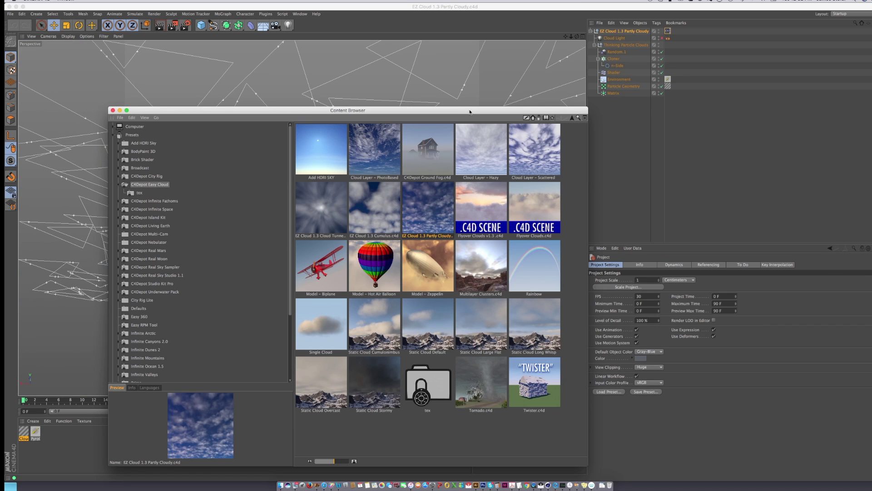
left_click_drag(470, 112, 381, 133)
left_click(299, 105)
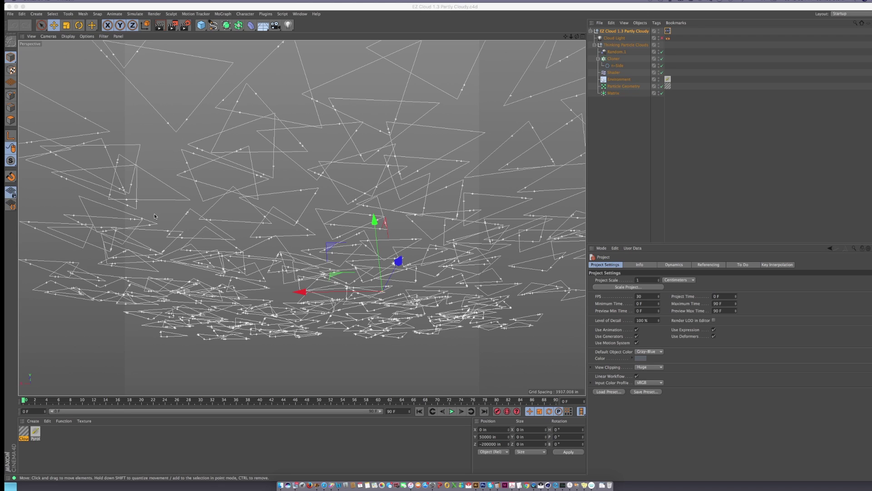
Open the Cloud MAT material's Shape settings and toggle the cloud preview on, then off.
left_click(24, 435)
double_click(24, 435)
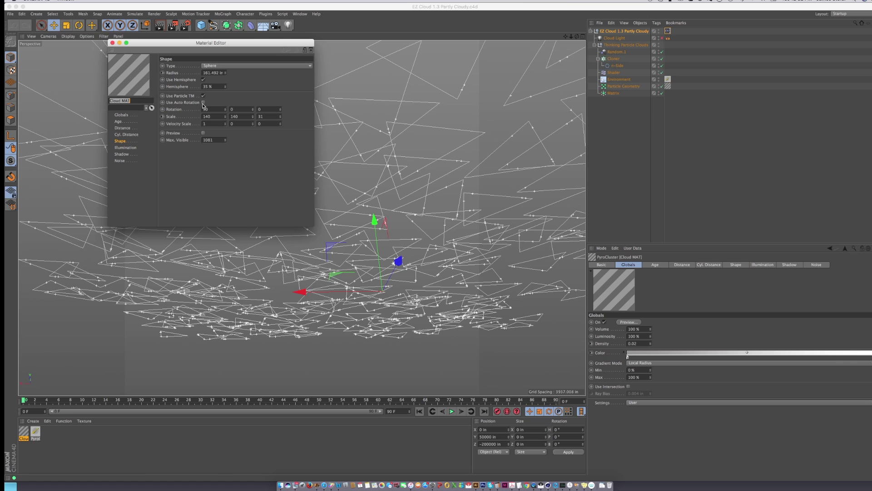
left_click(204, 133)
mouse_move(266, 46)
left_mouse_down()
mouse_move(446, 113)
mouse_move(827, 177)
mouse_move(814, 175)
left_mouse_up()
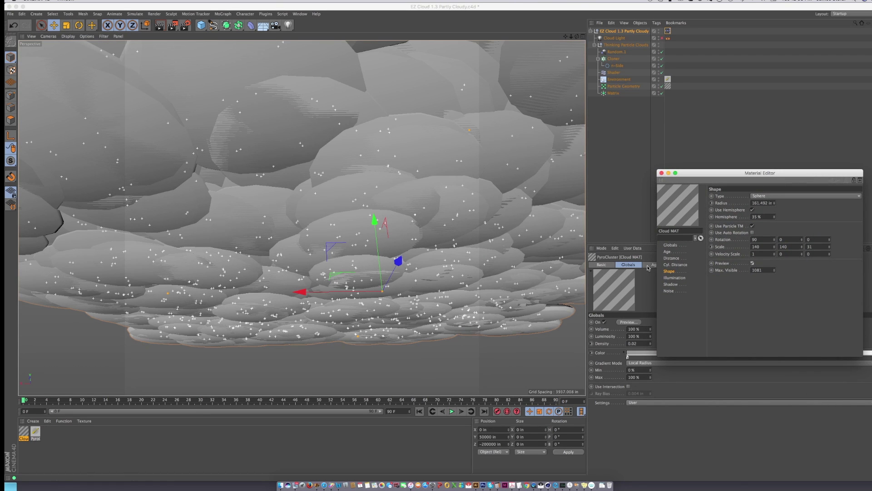
left_click(752, 263)
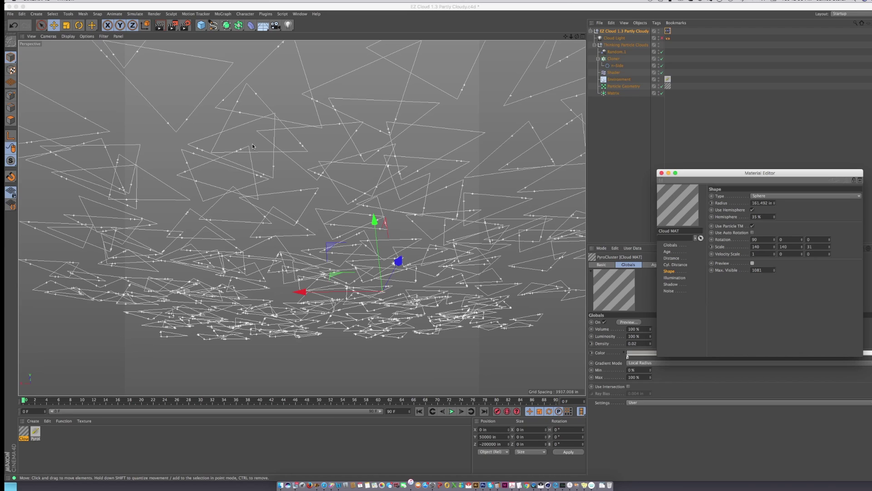
left_click(618, 66)
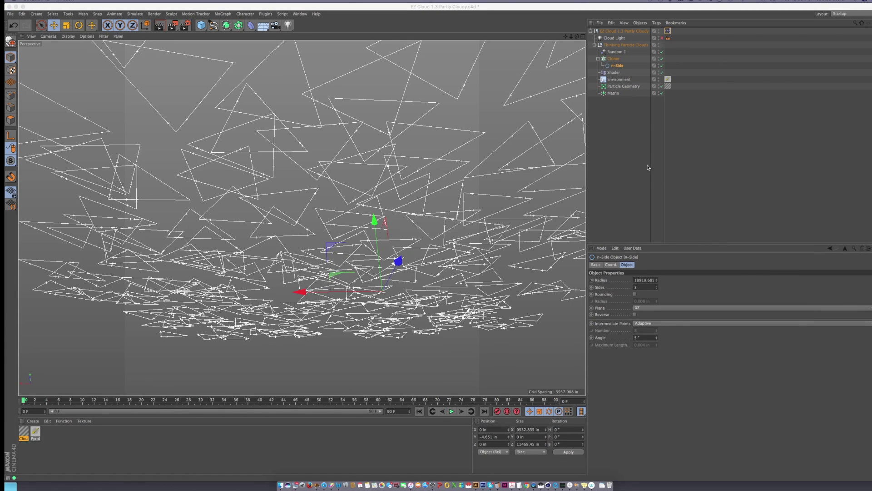
left_click(656, 289)
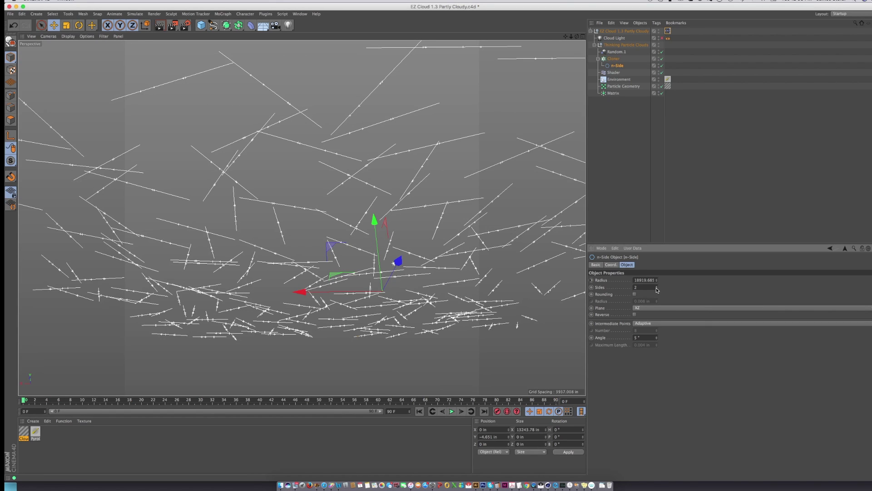
left_click(657, 287)
left_click(657, 286)
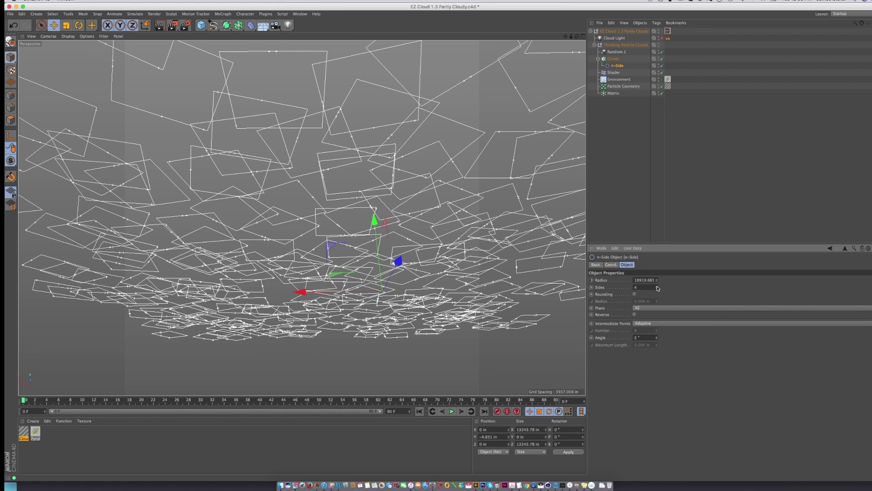
left_click(656, 286)
left_click(657, 289)
left_click(657, 289)
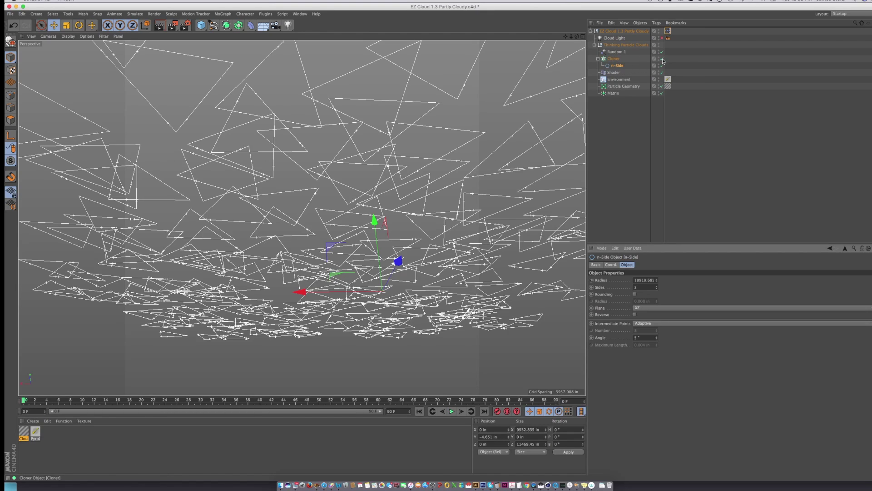
Open and enlarge the cloud rig's XPresso editor, then briefly disable the Cloner and undo it.
double_click(668, 31)
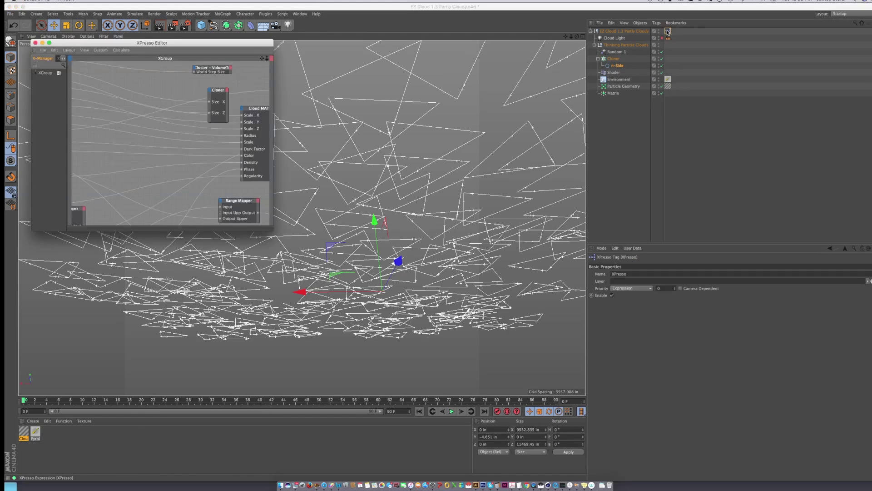
left_click_drag(272, 231, 527, 252)
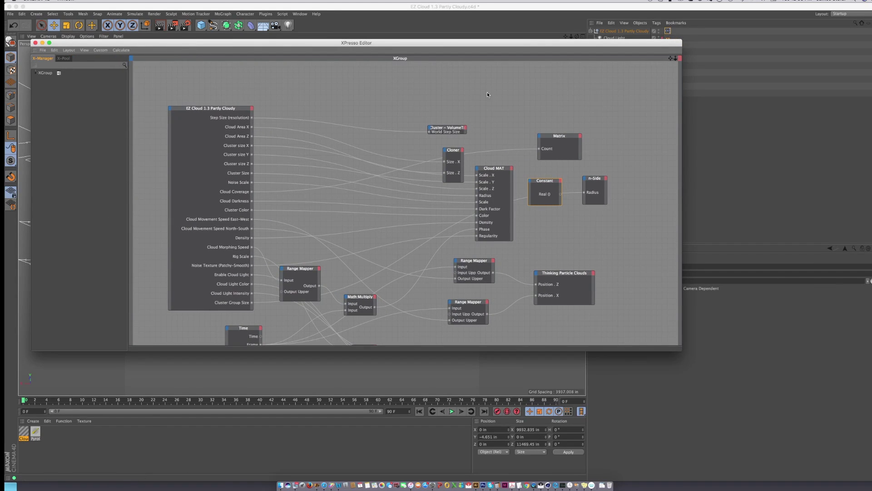
left_click_drag(466, 47, 445, 167)
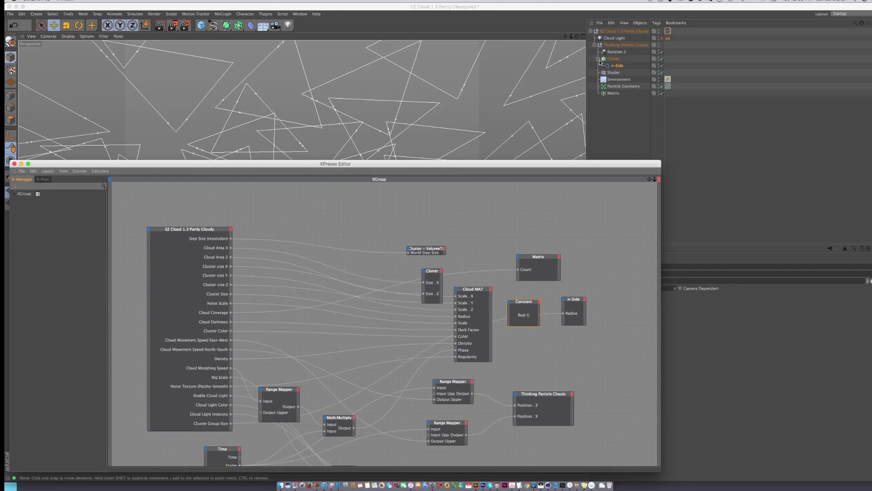
left_click(662, 58)
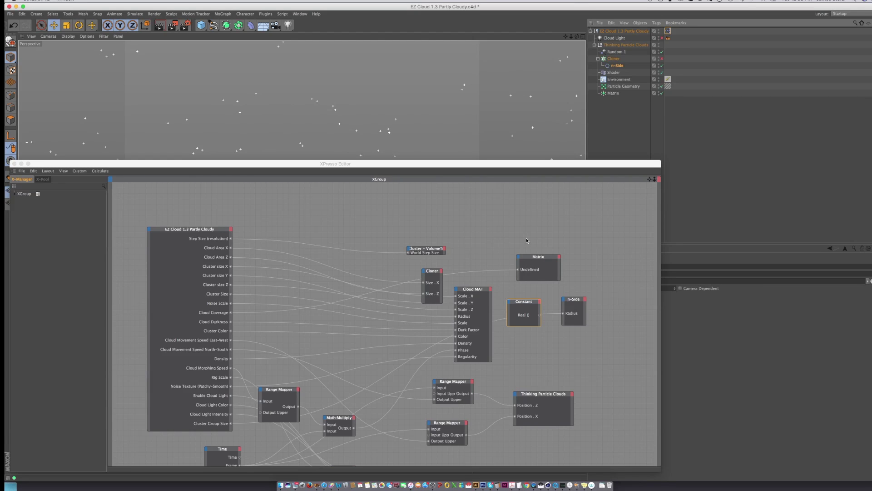
left_click(555, 276)
key("super+z")
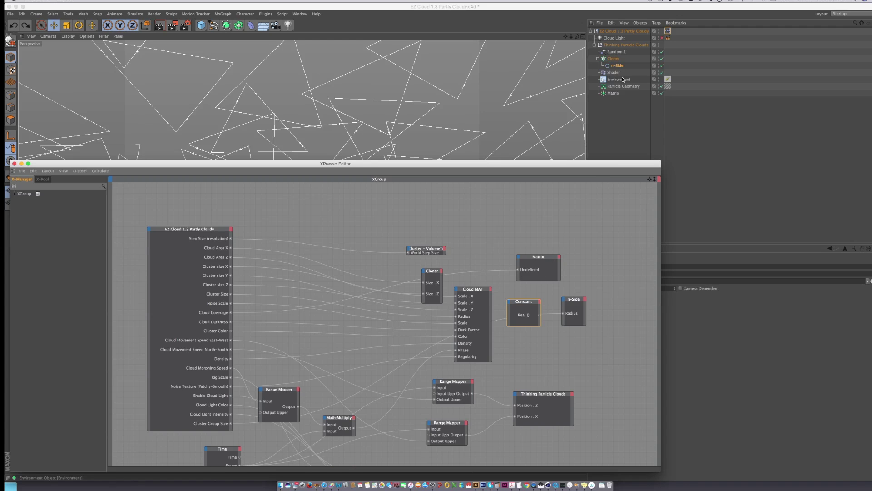
Add a Matrix node with a Count input wired from Cloud Coverage.
left_click(614, 94)
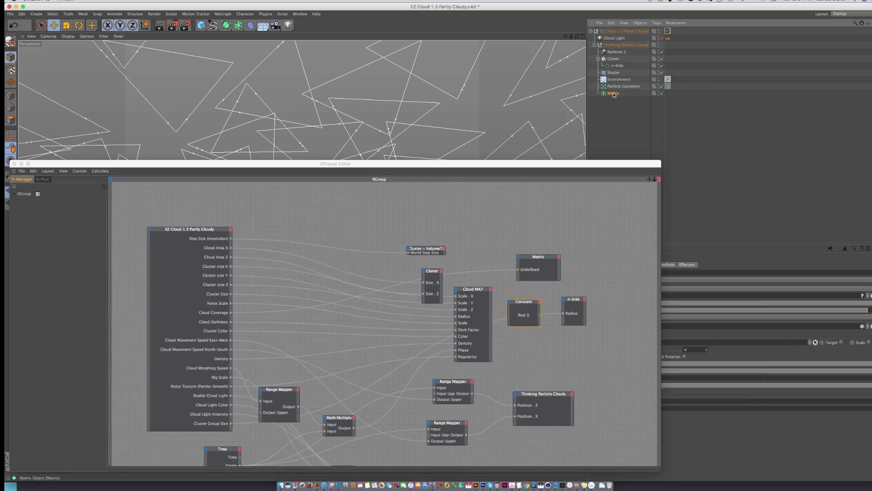
left_click_drag(613, 94, 529, 229)
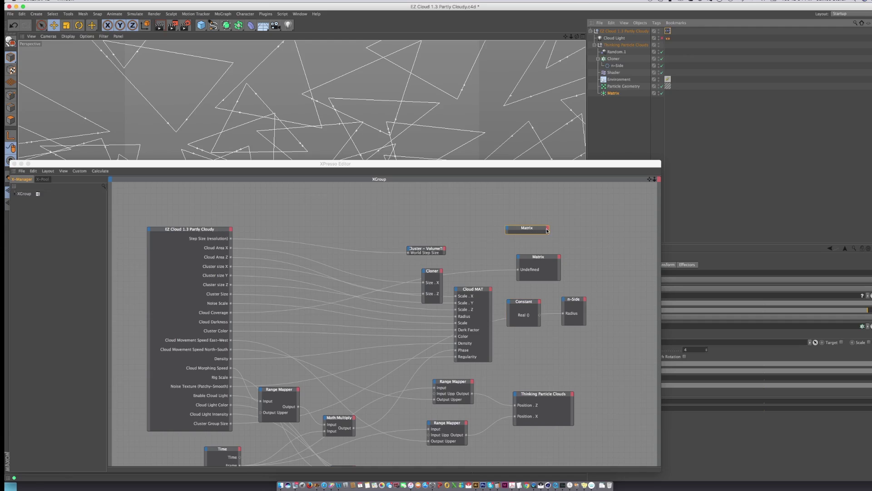
left_click(507, 229)
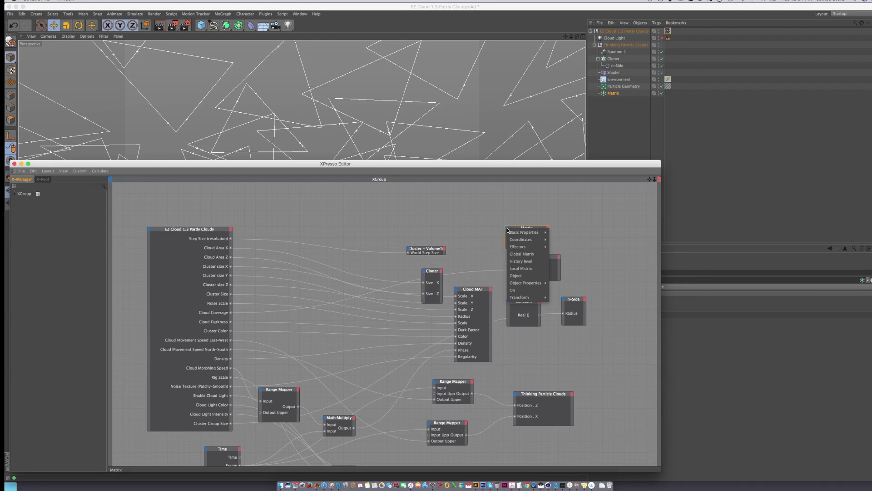
mouse_move(527, 284)
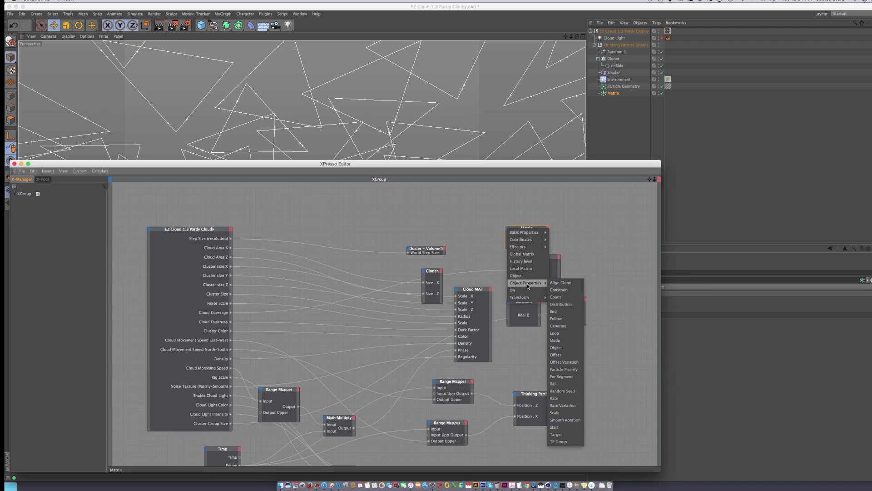
left_click(558, 298)
left_click_drag(231, 313, 509, 241)
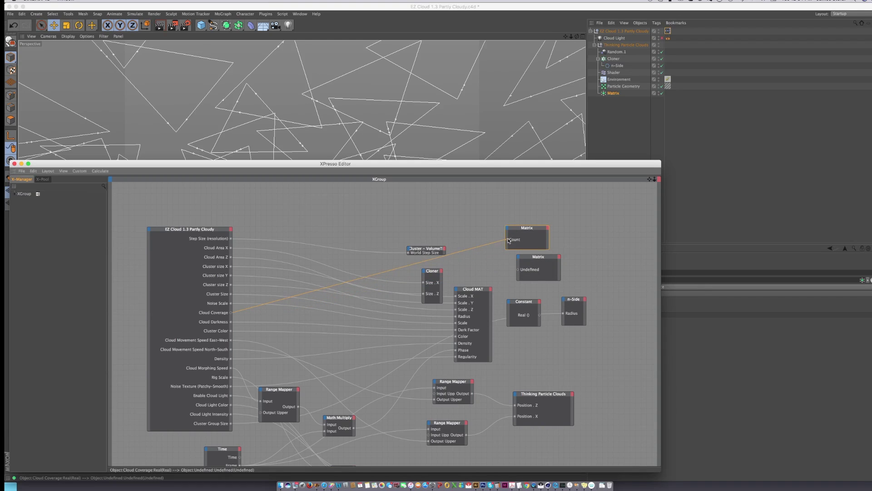
Delete the unconnected extra Matrix node, then shrink the XPresso editor and move it out of view.
left_click(531, 258)
key("Delete")
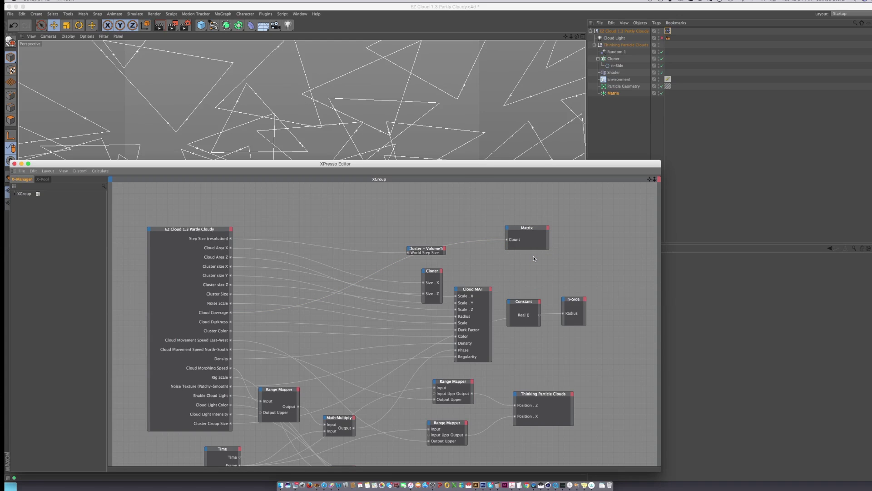
left_click_drag(657, 473, 558, 447)
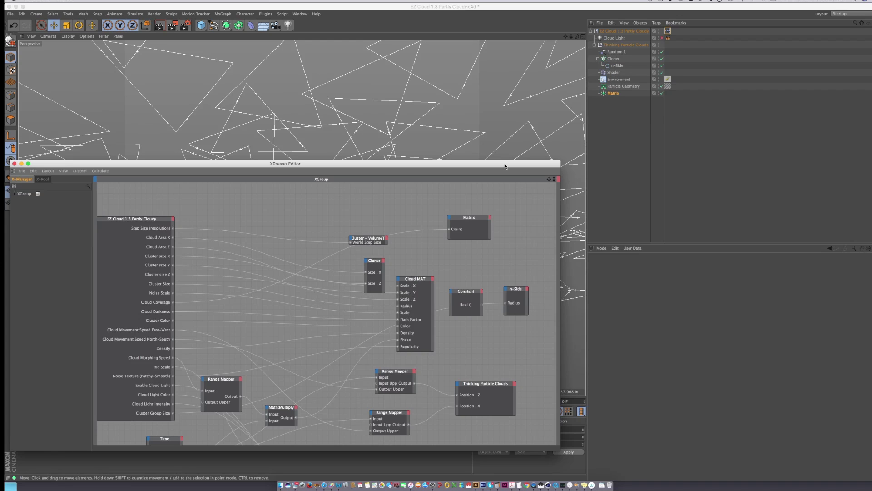
left_click_drag(505, 167, 2, 167)
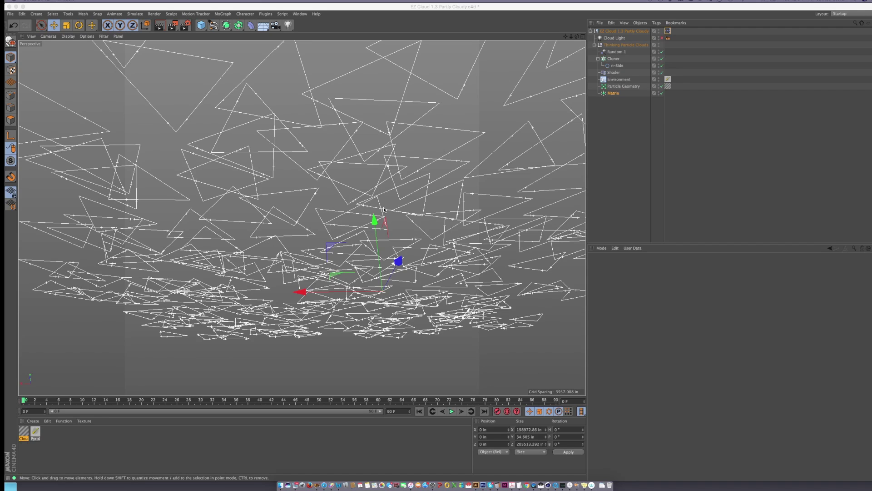
Widen the EZ Cloud 1.3 Partly Cloudy Cloud Area to about 876,000 by 682,000.
left_click(617, 32)
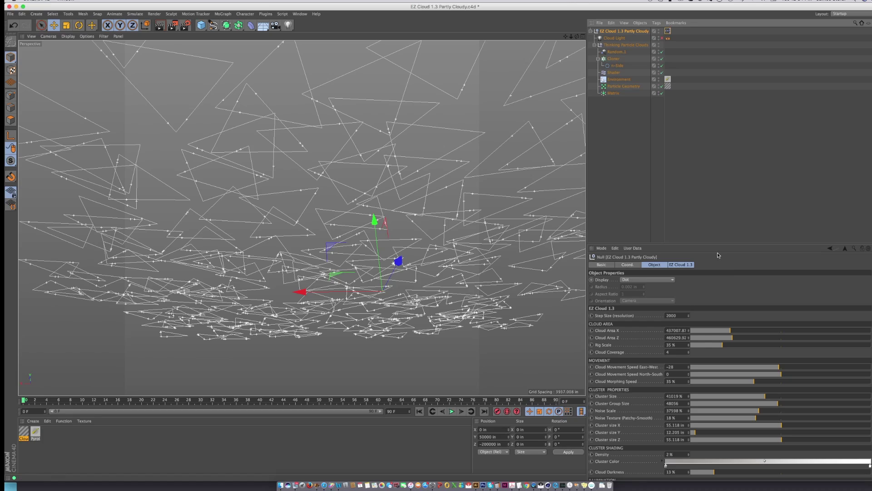
left_click(736, 331)
left_click_drag(735, 331, 750, 343)
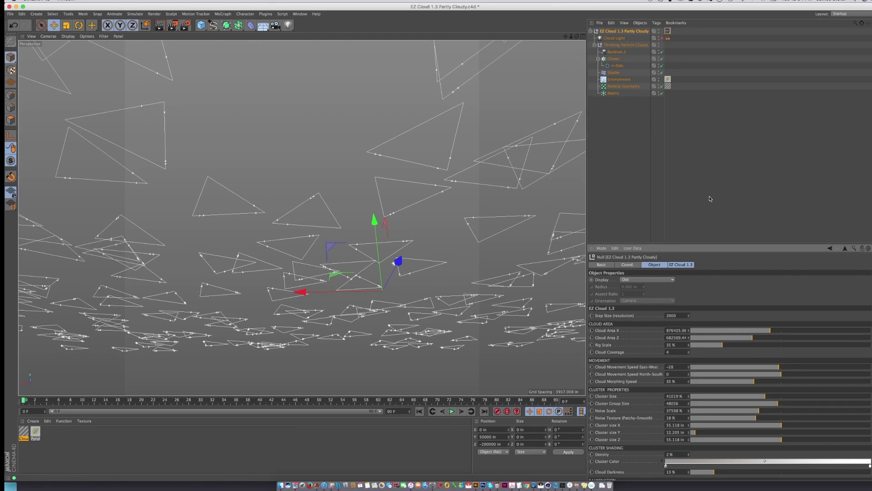
Lower Cloud Coverage by two notches and start playback to preview the clouds.
left_click(689, 353)
left_click(689, 354)
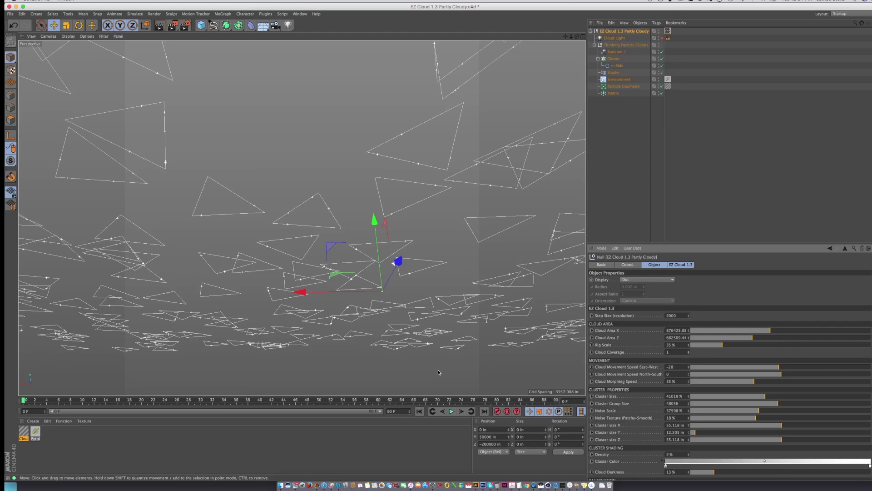
left_click(452, 411)
Stop, rewind and replay the animation to preview the sparser clouds.
left_click(452, 411)
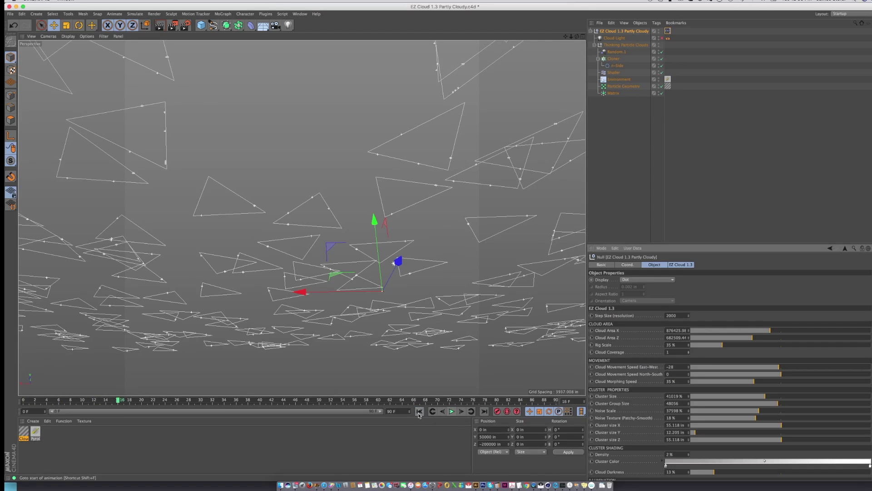
left_click(419, 411)
left_click(450, 411)
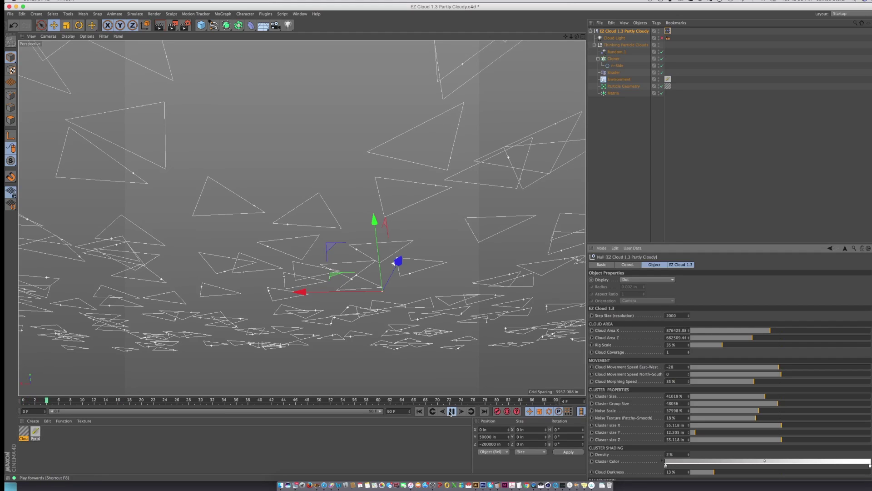
left_click(452, 411)
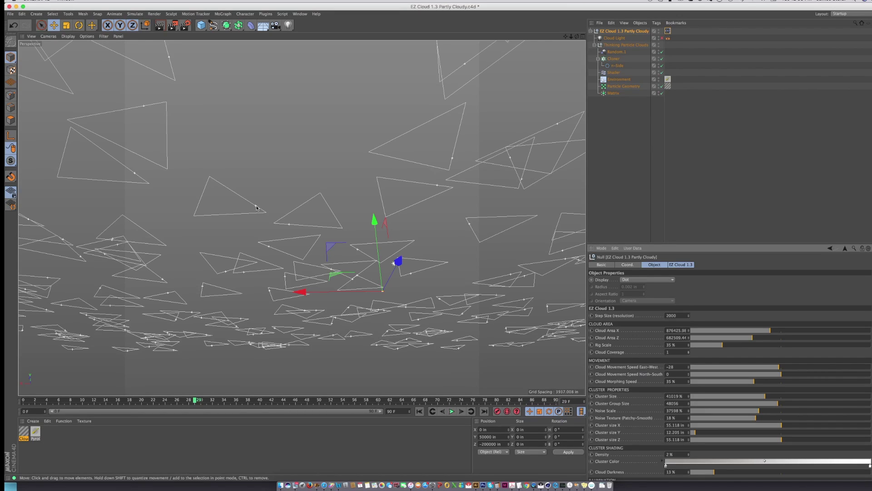
Raise Cloud Coverage back to 4 and replay the animation from the first frame.
left_click(689, 351)
left_click(688, 351)
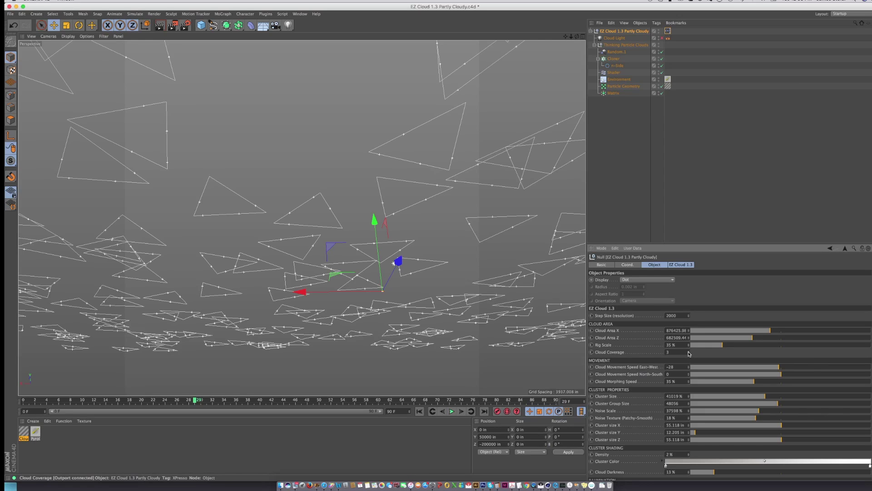
left_click(688, 351)
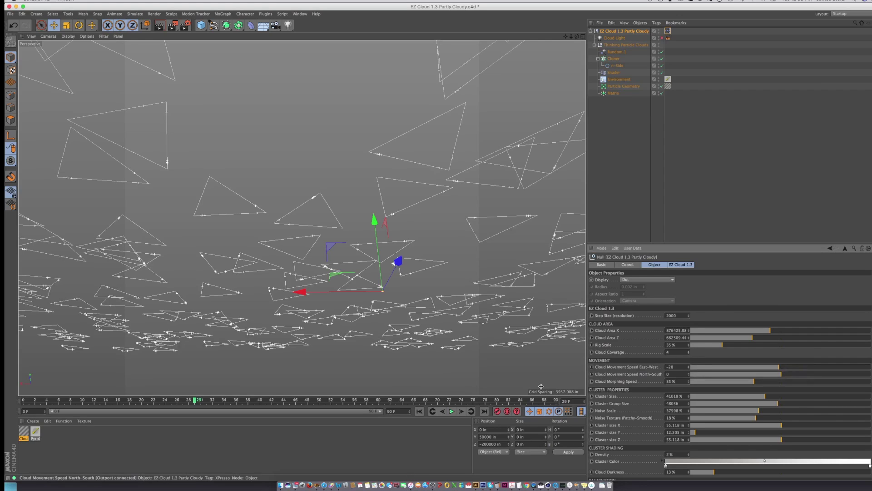
left_click(436, 413)
left_click(452, 411)
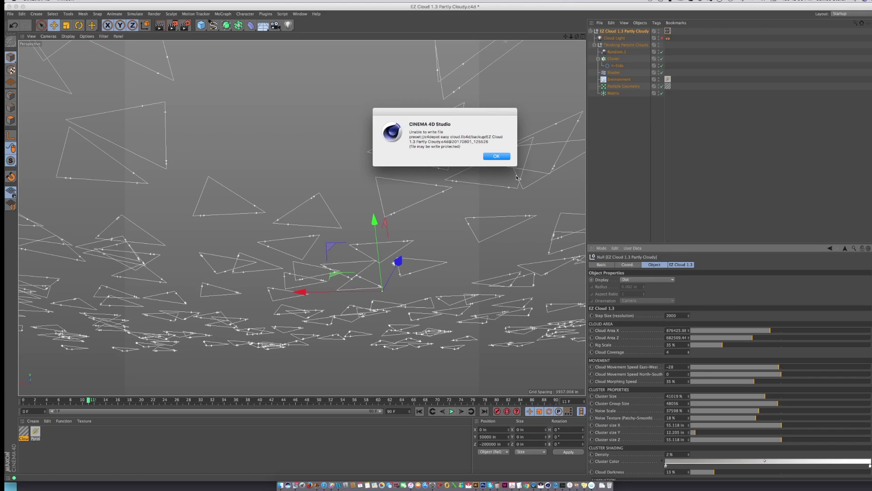
Dismiss the backup file error and lower Cluster Group Size from 48056 to about 18458.
left_click(496, 156)
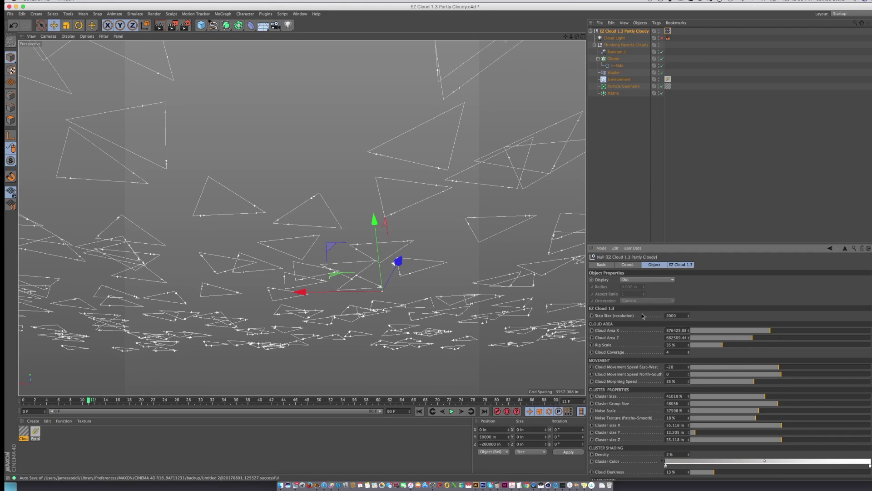
mouse_move(765, 405)
left_mouse_down()
mouse_move(721, 408)
mouse_move(843, 405)
mouse_move(717, 412)
mouse_move(761, 409)
left_mouse_up()
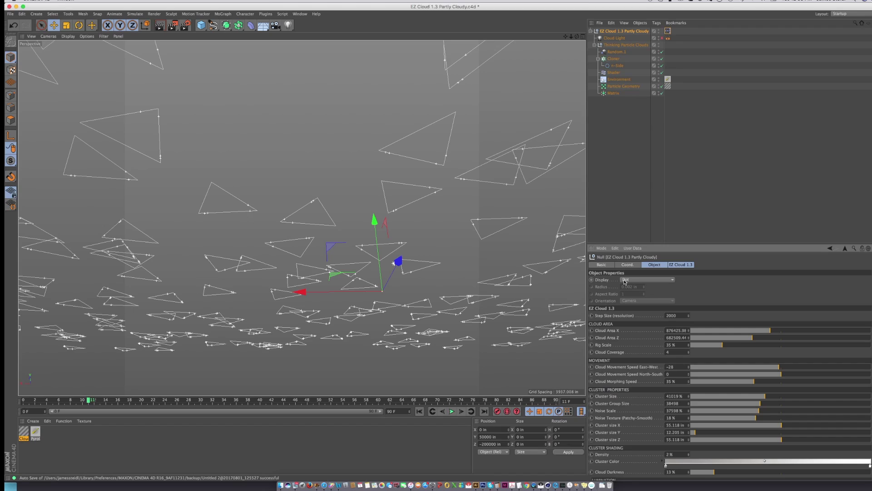
Review the Cloud MAT Shape settings, orbit to frame the sphere cloud puffs, and save the scene.
left_click(24, 432)
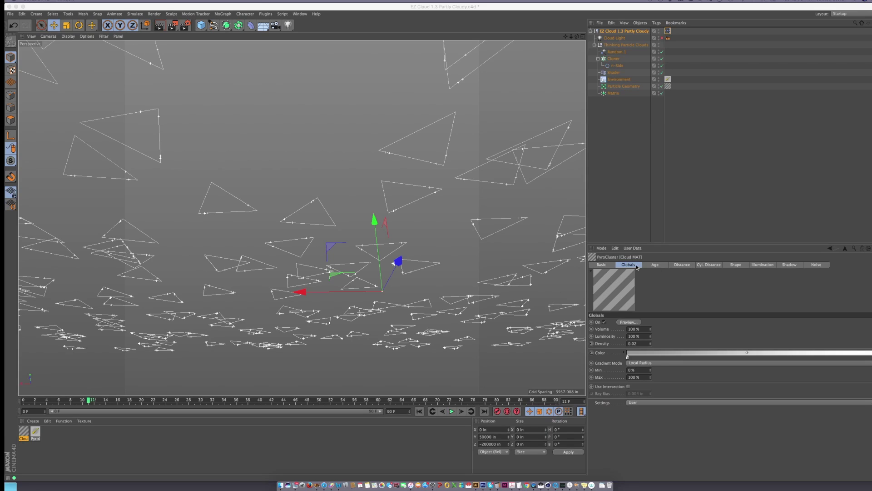
left_click(736, 265)
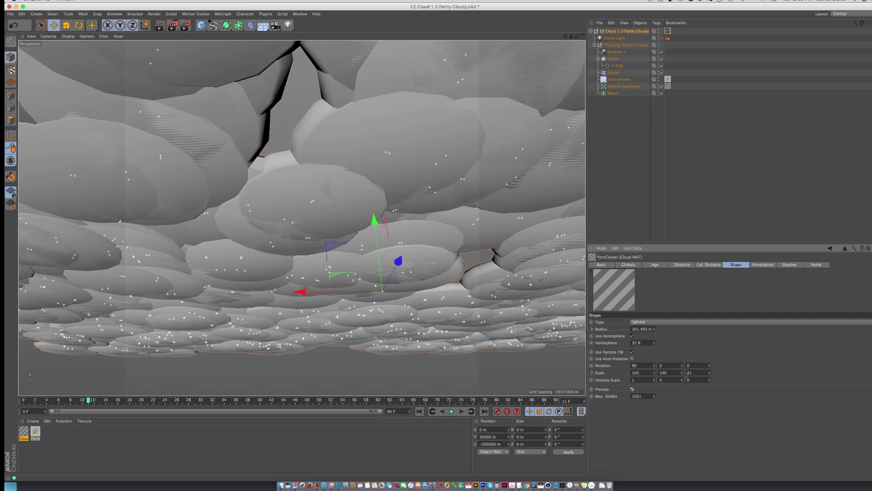
left_click_drag(489, 246, 490, 142, "alt")
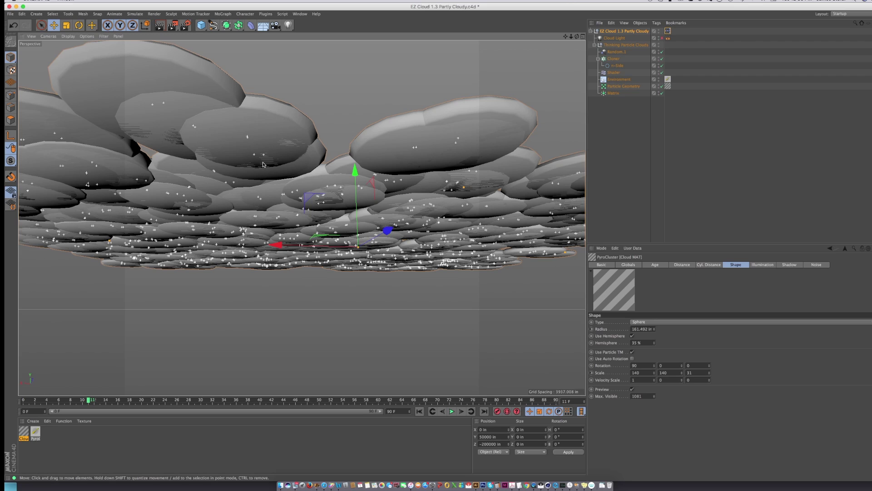
left_click_drag(265, 164, 299, 212, "alt")
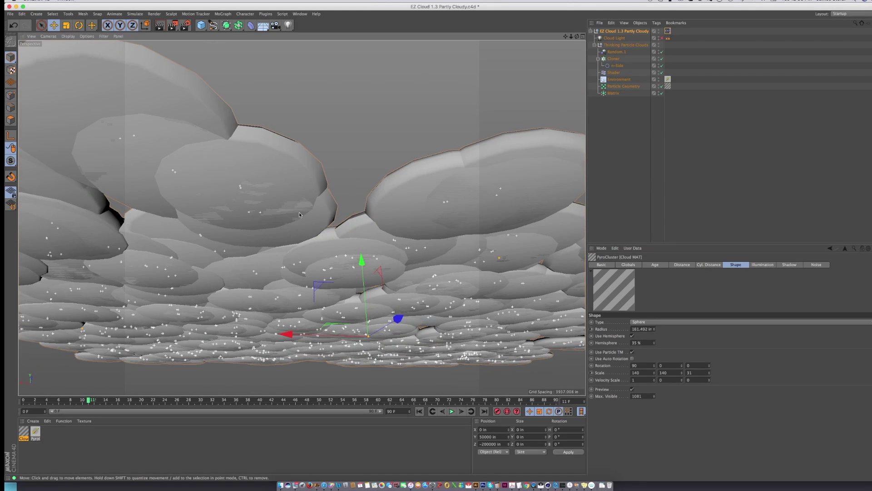
left_click_drag(301, 266, 314, 295, "alt")
key("super+s")
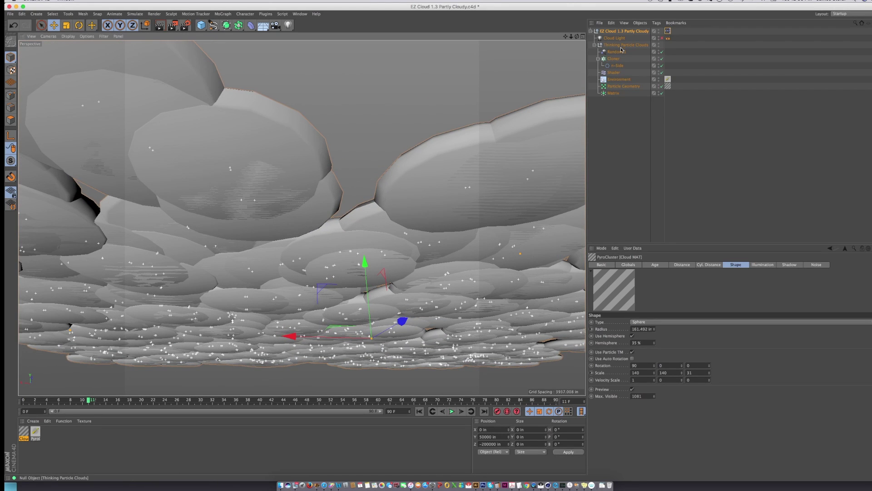
Raise the EZ Cloud 1.3 Partly Cloudy Step Size from 2000 to 4000.
left_click(624, 31)
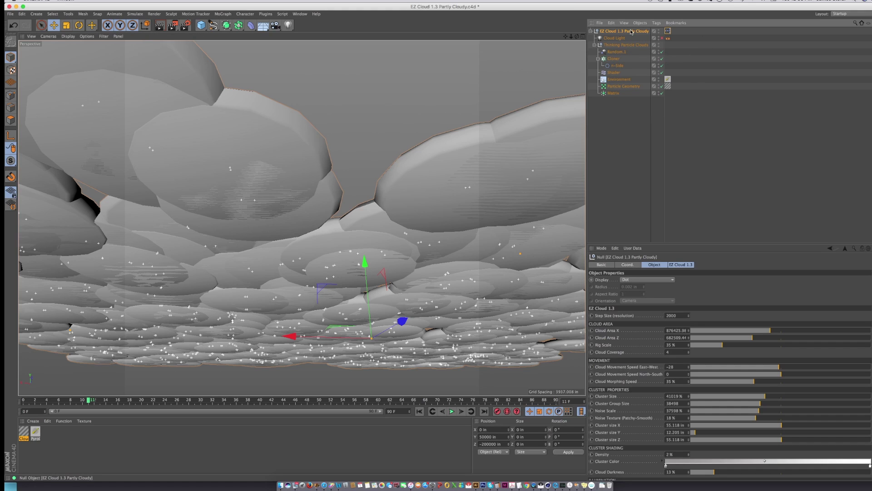
left_click_drag(688, 245, 676, 141)
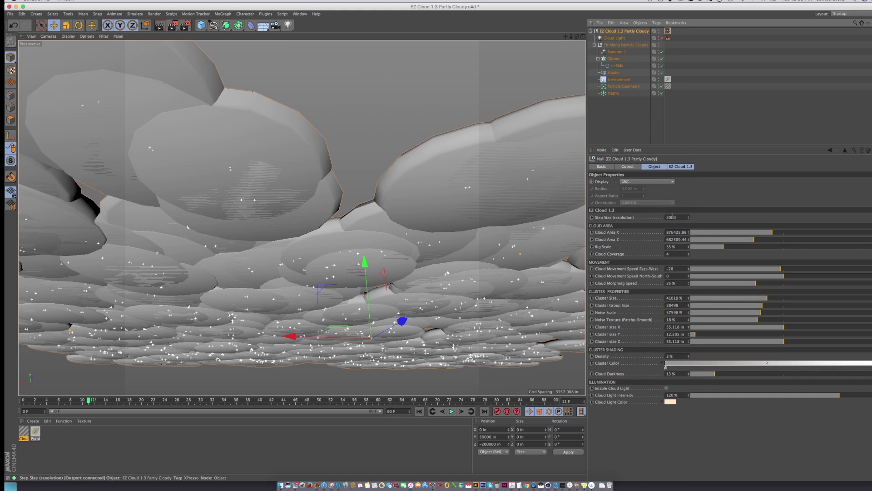
left_click(668, 218)
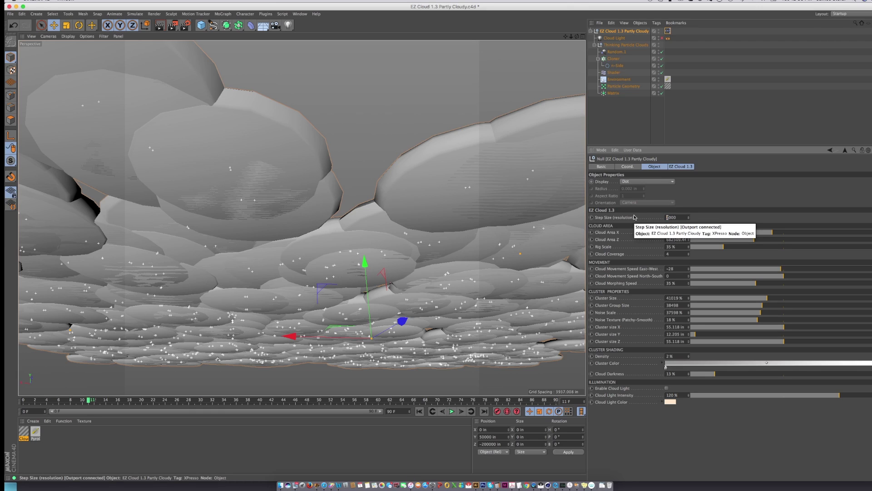
key("Delete")
type("4")
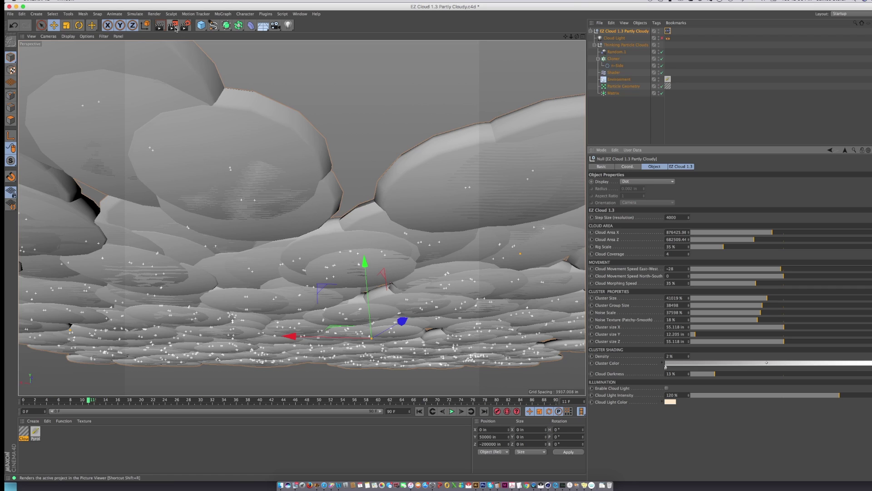
After trying Interactive Render Region, render the grey clouds on black to the Picture Viewer.
left_click_drag(176, 28, 197, 130)
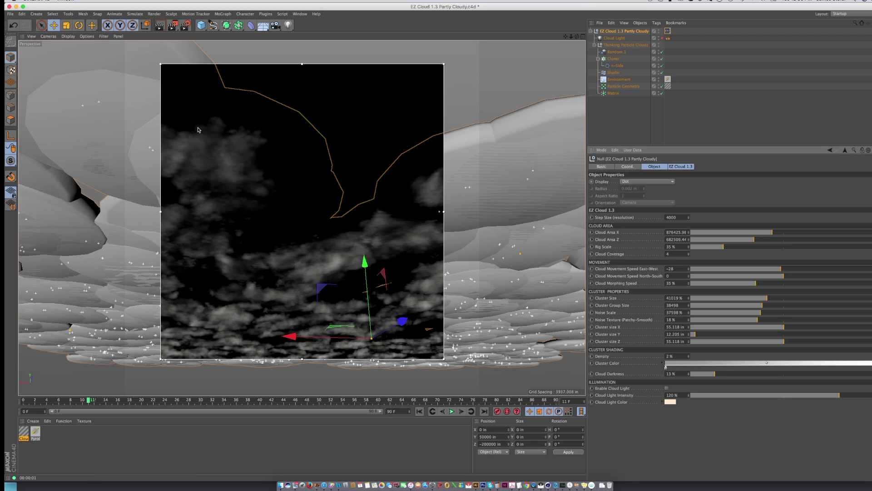
left_click_drag(173, 26, 197, 129)
left_click(174, 27)
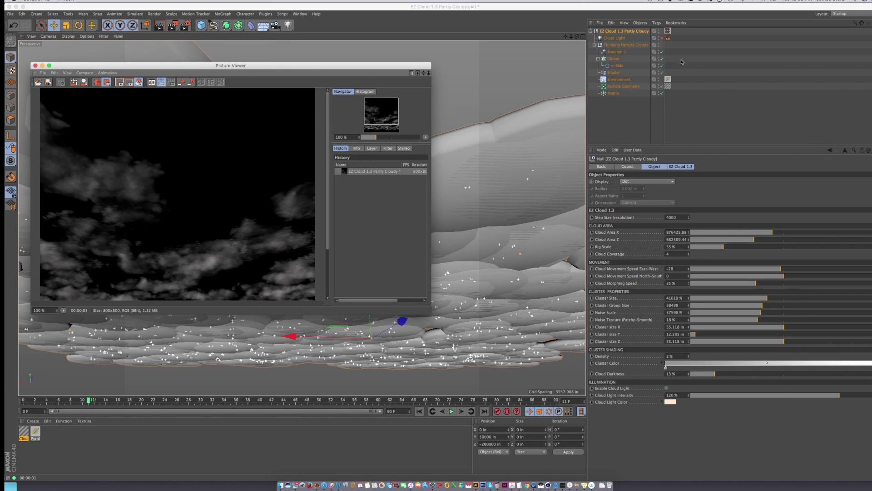
left_click_drag(263, 26, 286, 4)
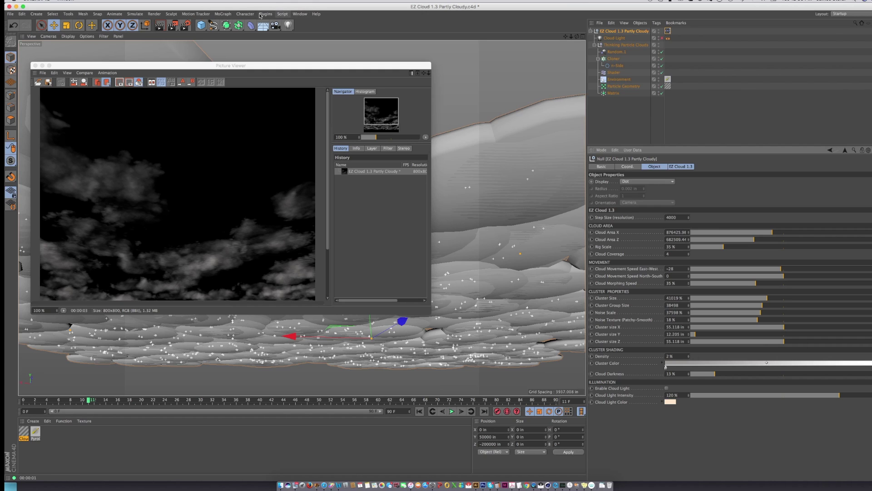
left_click(301, 15)
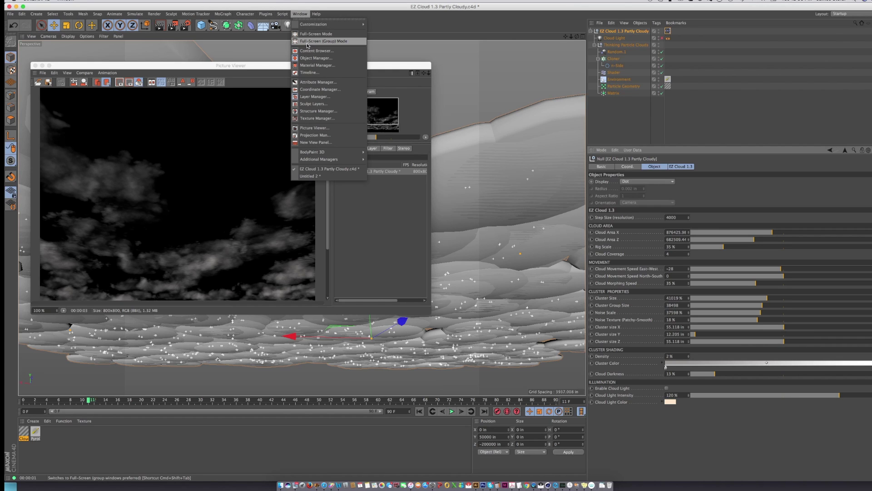
Merge the Add HDRI SKY preset from the Content Browser to give the scene a blue sky.
left_click(308, 51)
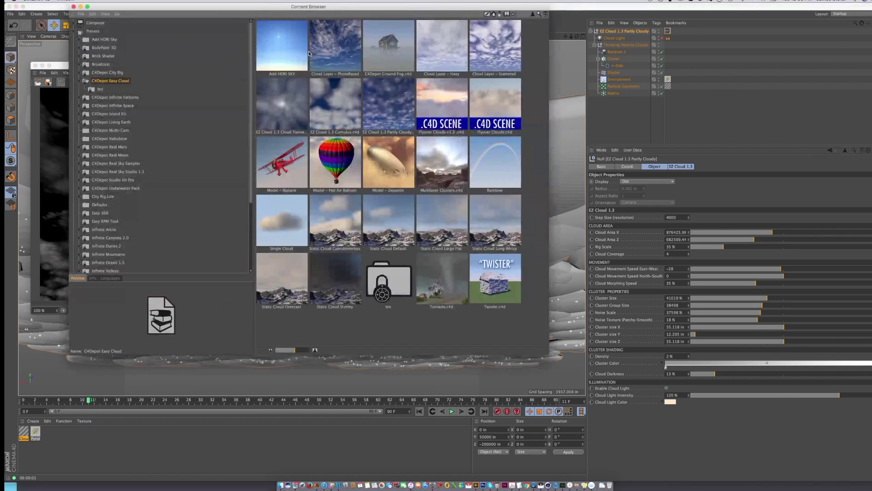
left_click(278, 40)
double_click(278, 40)
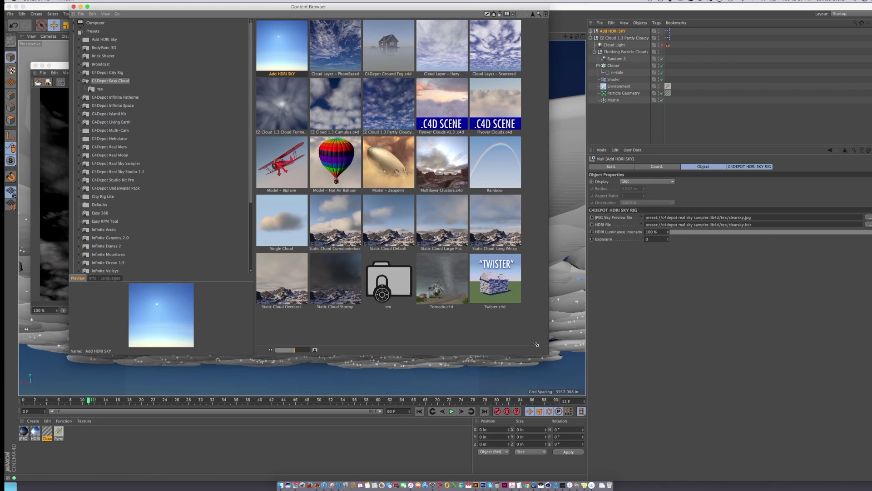
left_click_drag(536, 344, 399, 193)
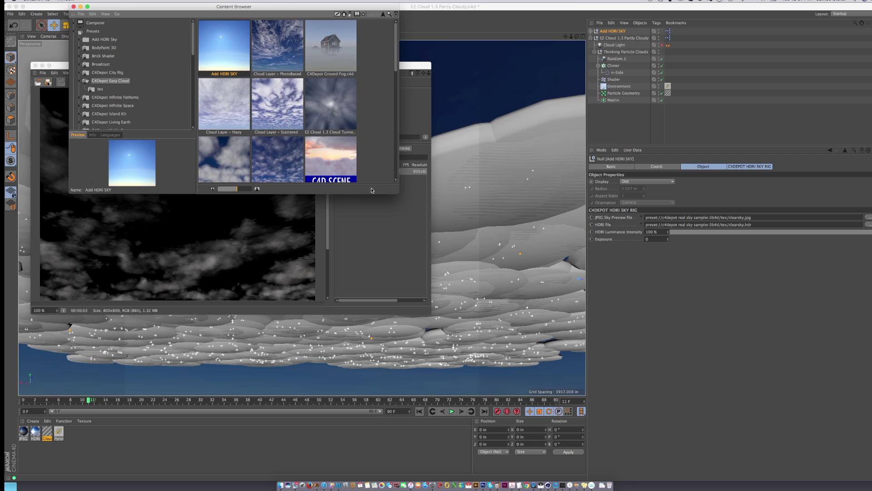
left_click_drag(399, 194, 541, 282)
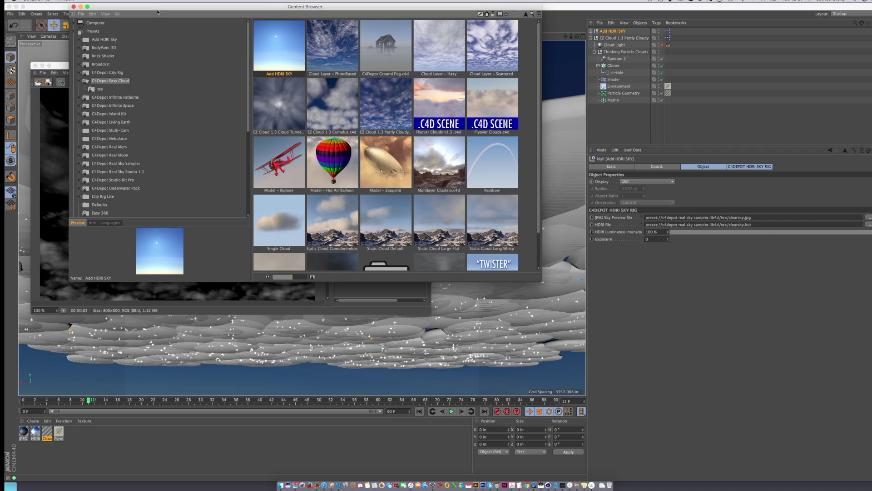
key("shift+F8")
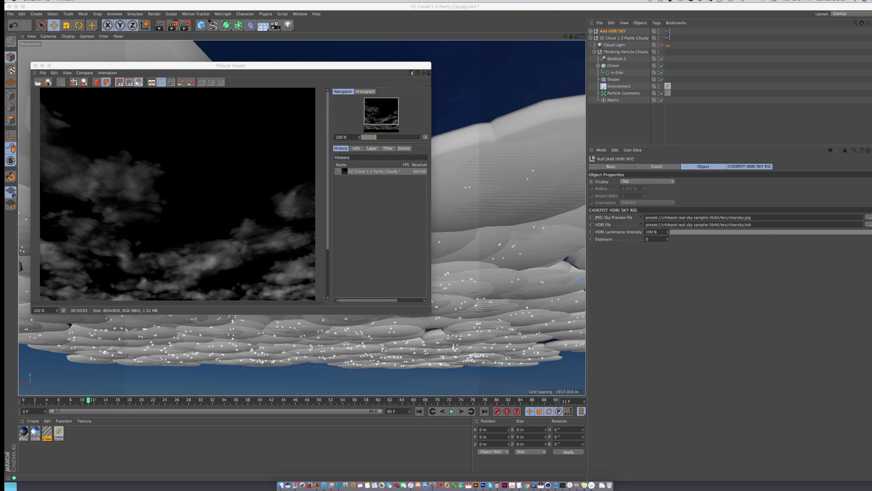
Render a preview, then set EZ Cloud 1.3 Partly Cloudy Step Size 2000 and Cluster size Y 27.165 in.
left_click(173, 26)
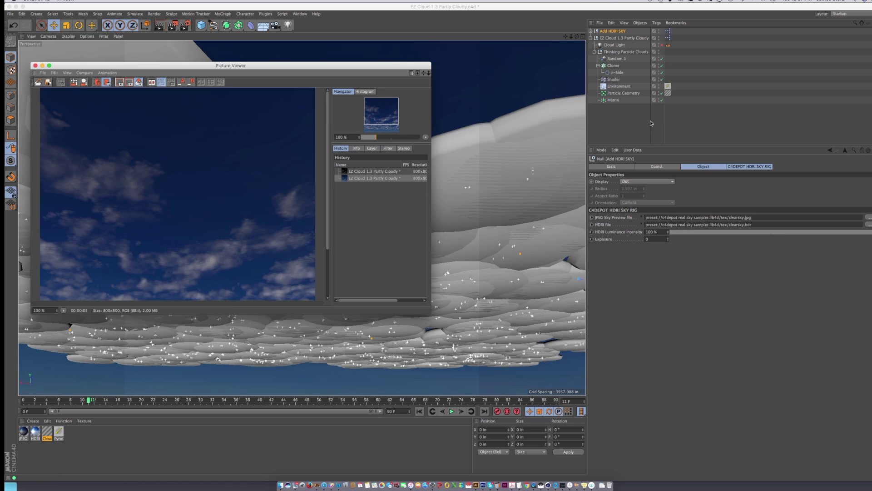
left_click(618, 38)
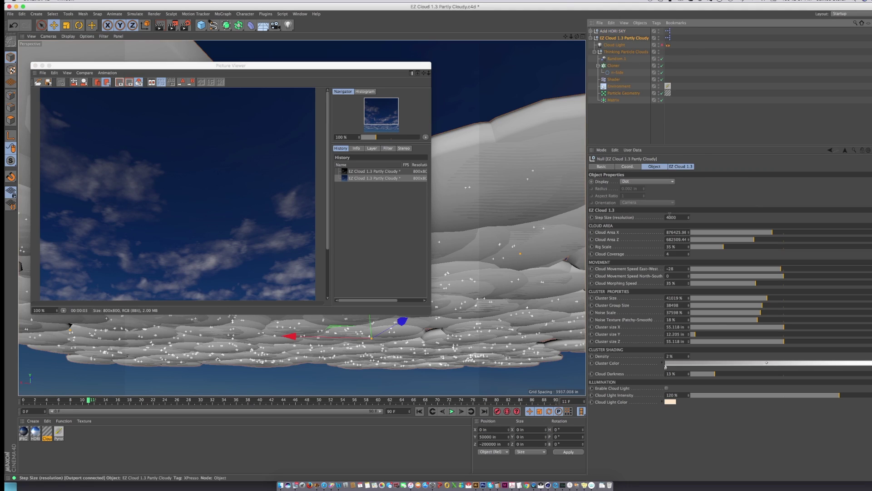
left_click(670, 216)
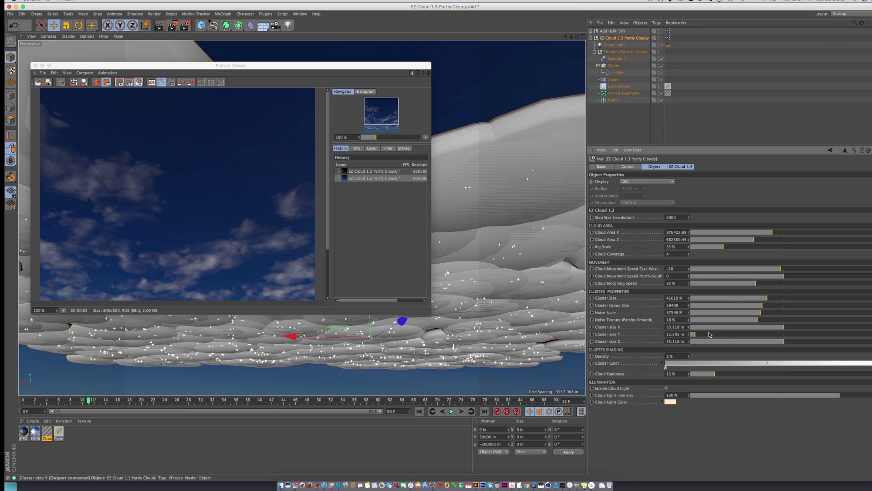
left_click(726, 335)
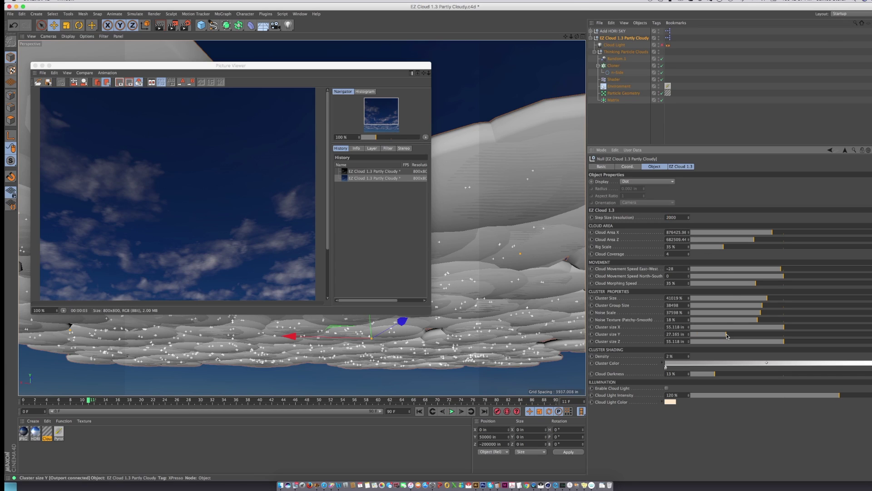
Replay the animation from frame 0 and re-render the clouds over the blue sky.
left_click(419, 411)
left_click(452, 411)
left_click(452, 411)
left_click(173, 26)
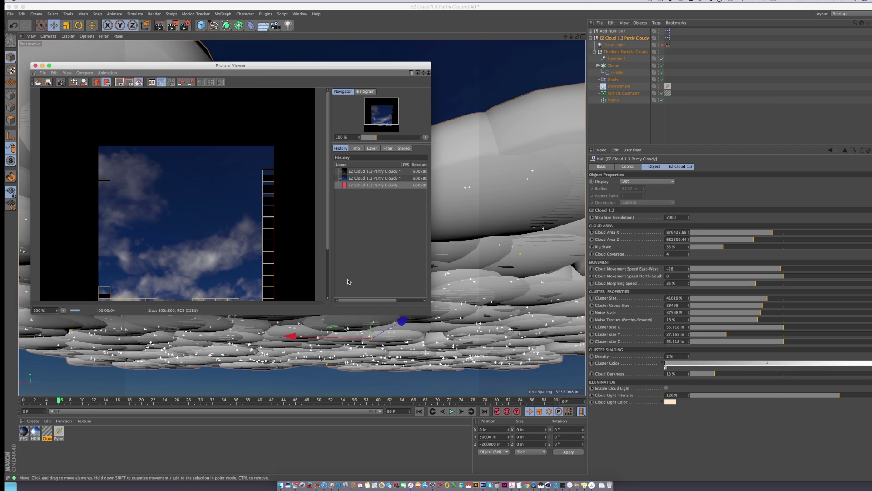
scroll(307, 255, "down", 3)
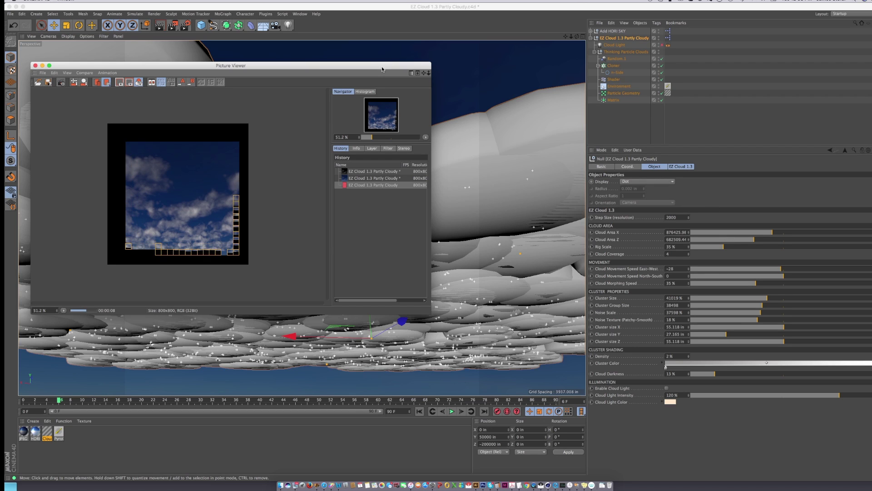
left_click_drag(382, 66, 442, 486)
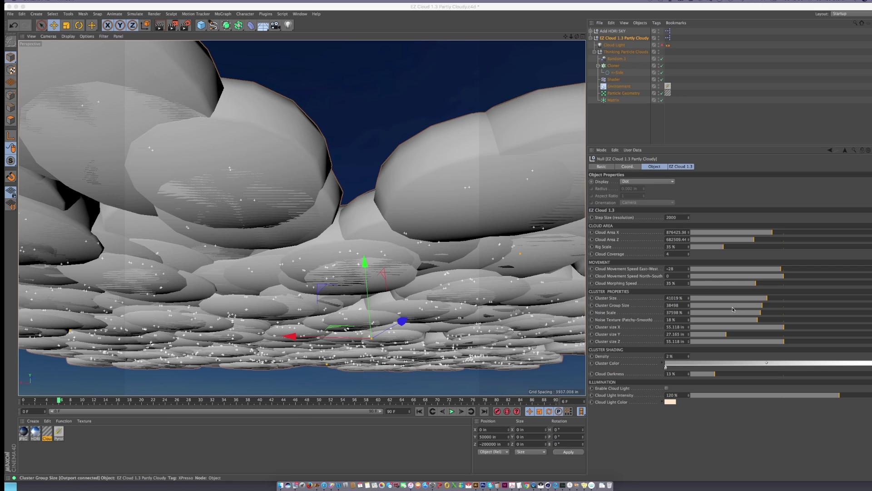
Set Cluster Group Size 15648, Cluster Size 50648 % and Noise Scale 48981 %.
left_click_drag(732, 310, 719, 313)
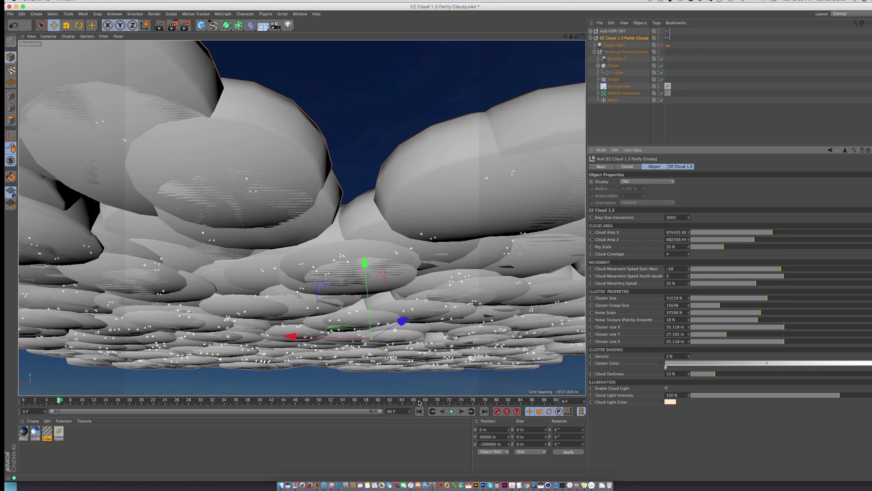
left_click(420, 410)
left_click(452, 410)
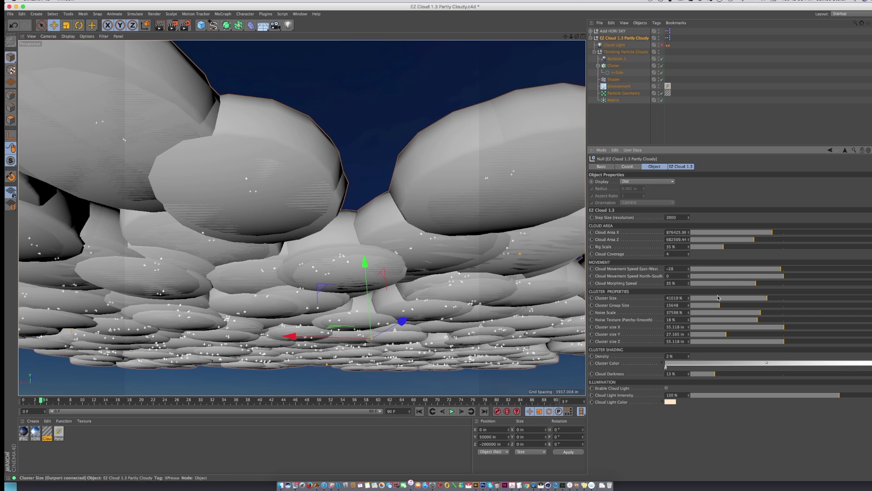
left_click(784, 299)
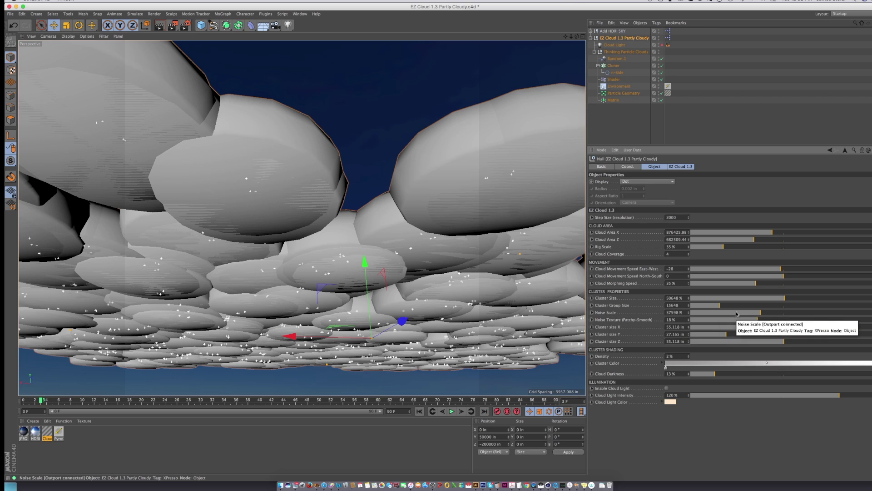
left_click(782, 312)
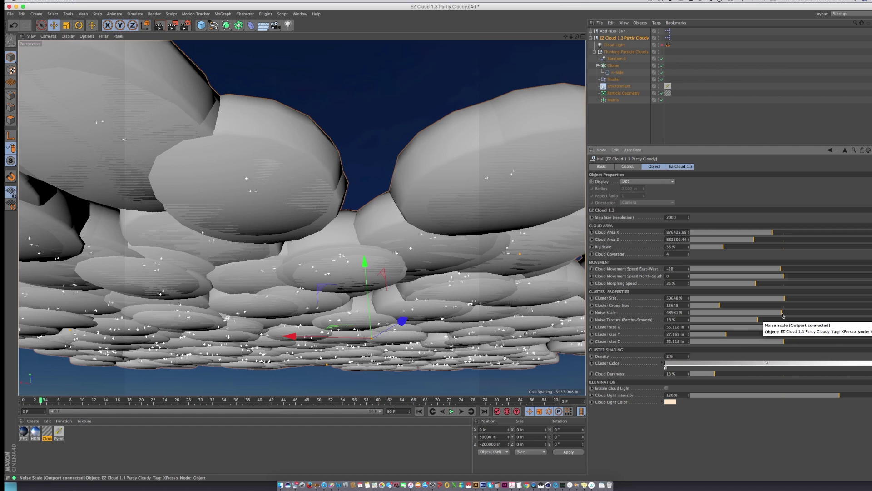
left_click(419, 412)
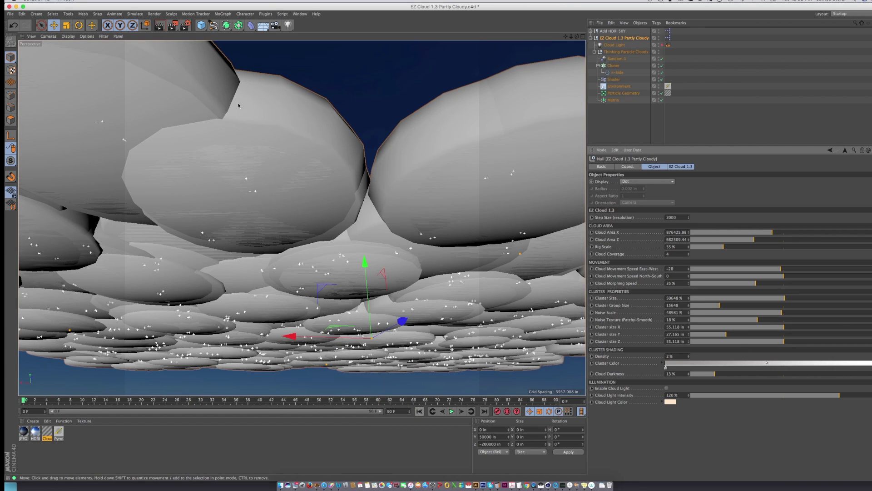
Render a fresh Shift+R preview of the tuned clouds over blue sky, then close the Picture Viewer.
left_click(452, 411)
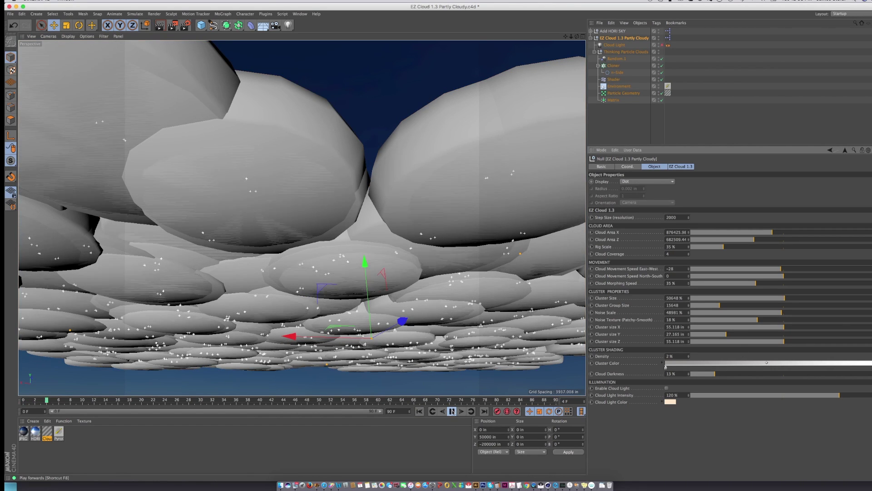
left_click(451, 411)
key("shift+r")
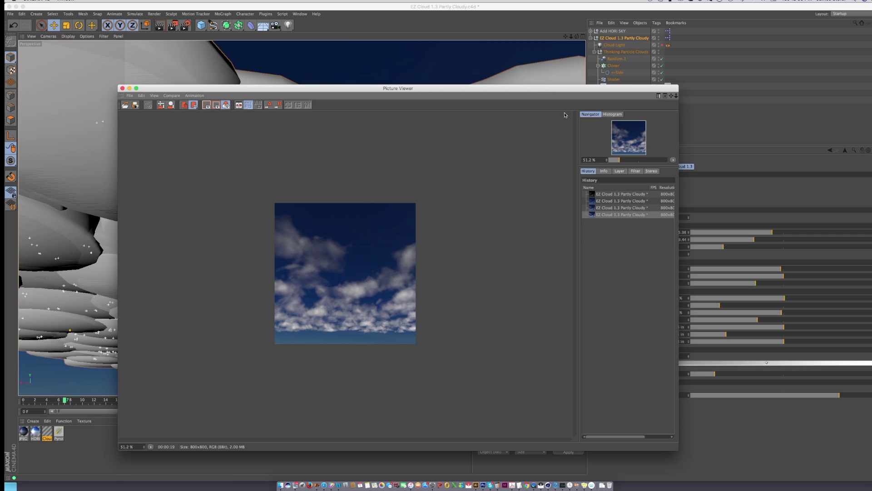
left_click(726, 255)
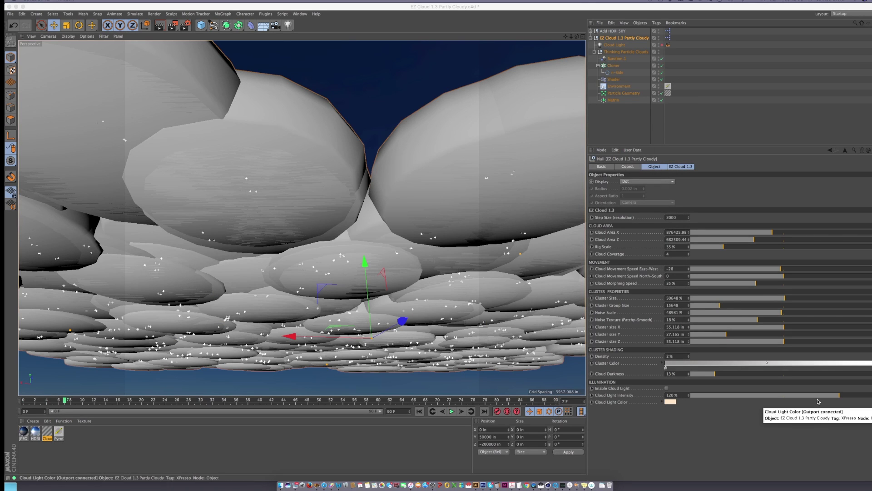
Enable Cloud Light, preview it with Interactive Render Region, and reopen the Content Browser.
left_click(666, 388)
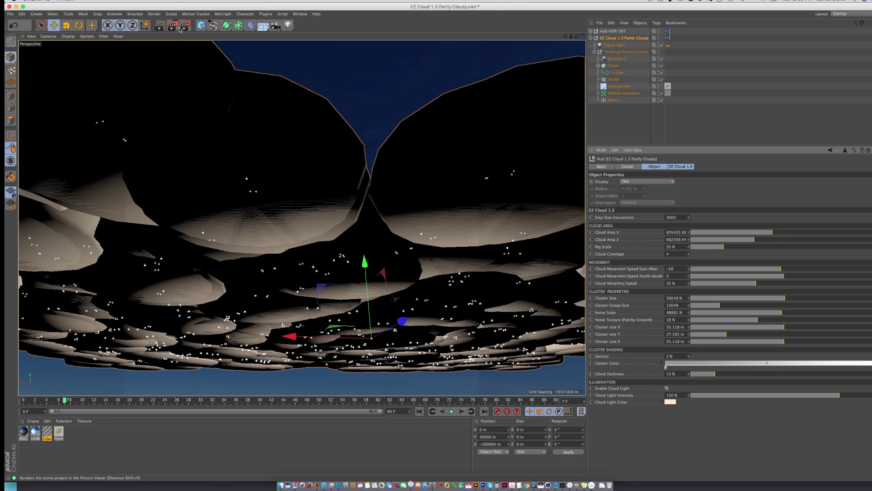
left_click_drag(173, 26, 202, 126)
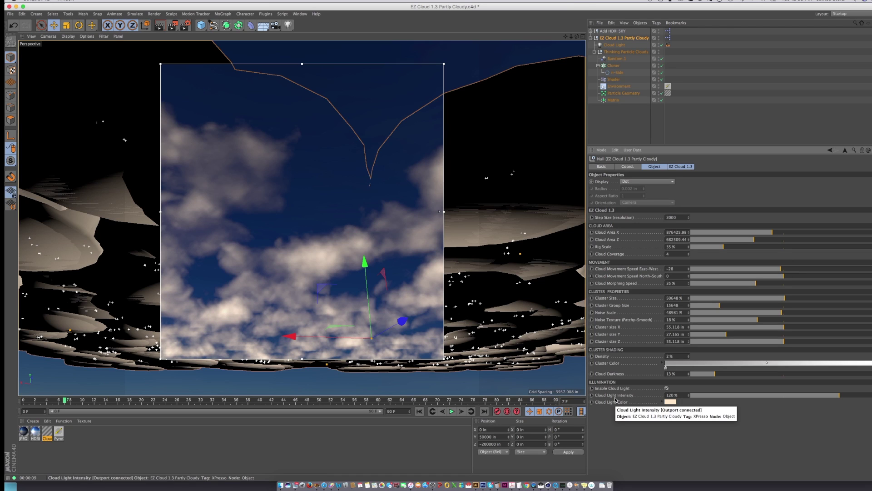
left_click_drag(172, 25, 210, 130)
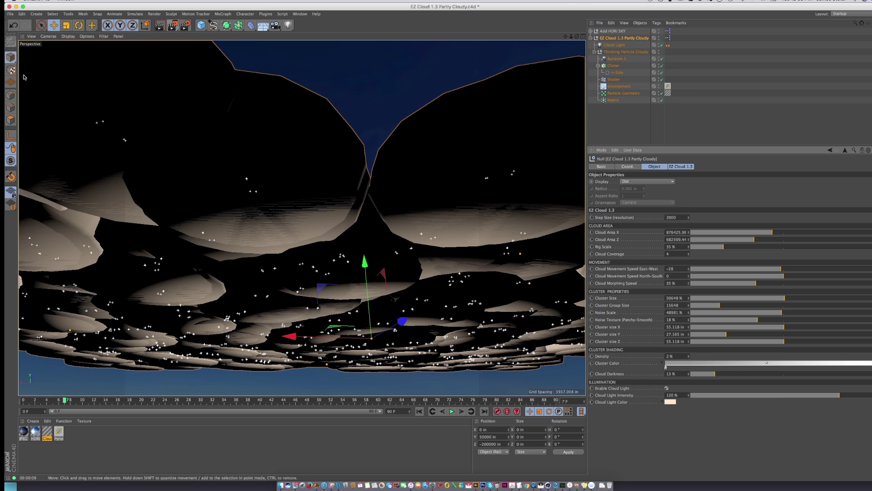
key("shift+F8")
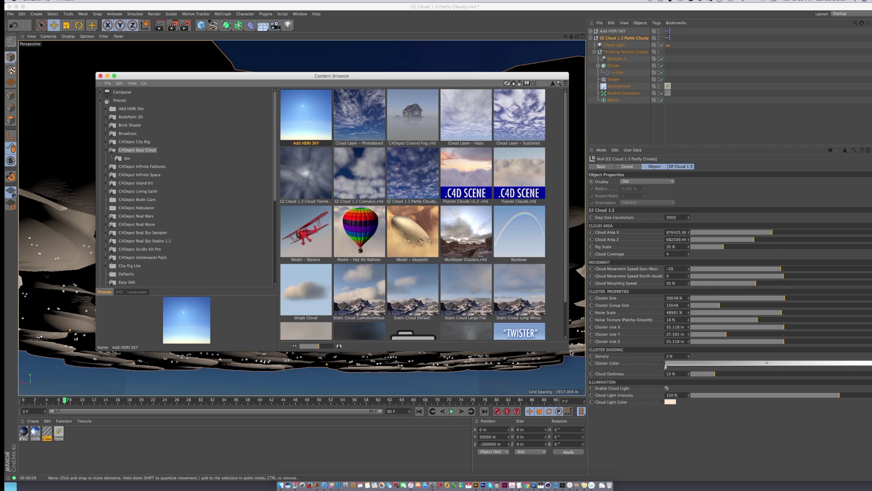
left_click_drag(568, 349, 652, 435)
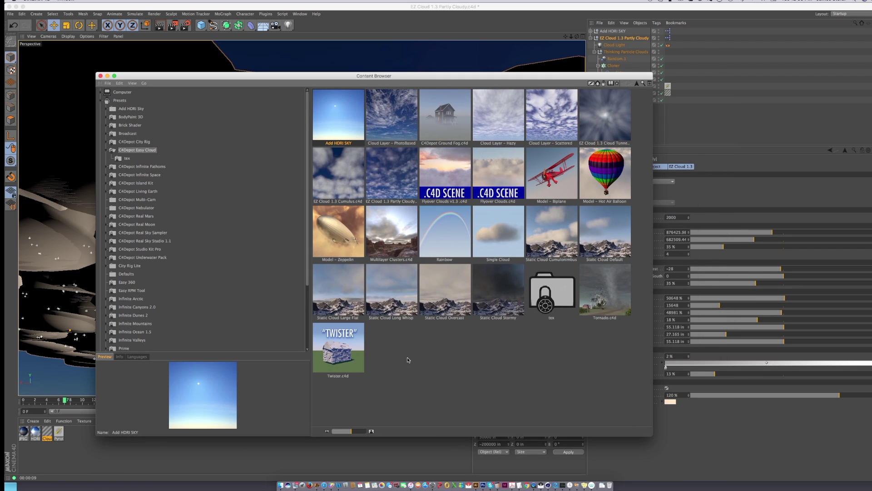